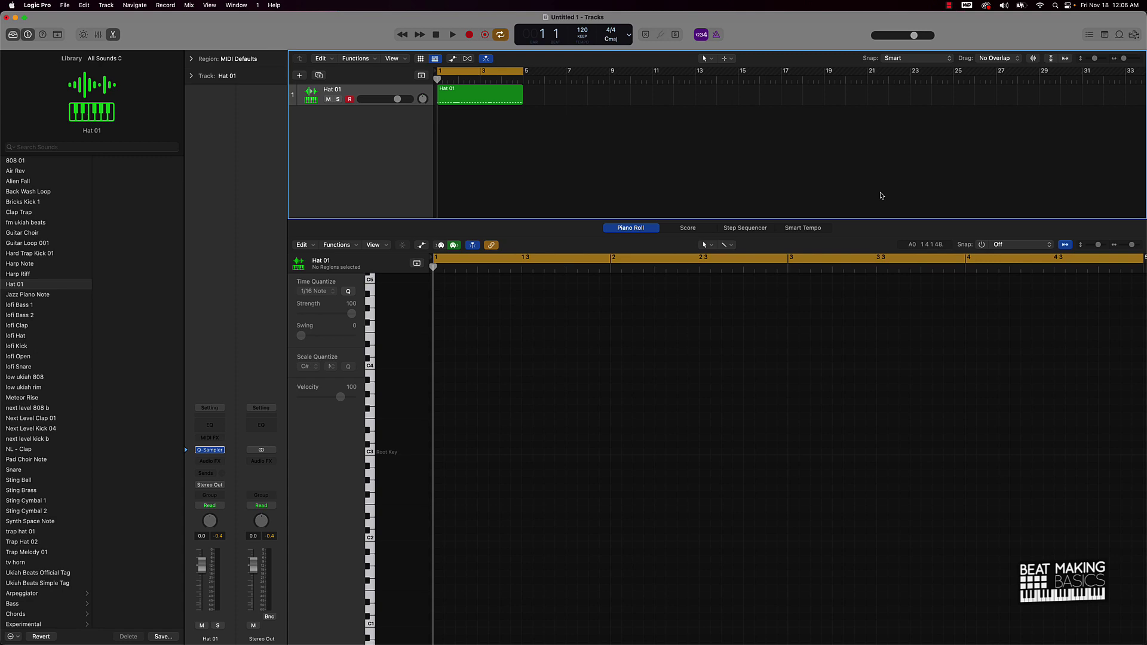
# - Show the Hat 01 region's notes in the Piano Roll and play the hi-hat pattern once
pyautogui.click(501, 95)
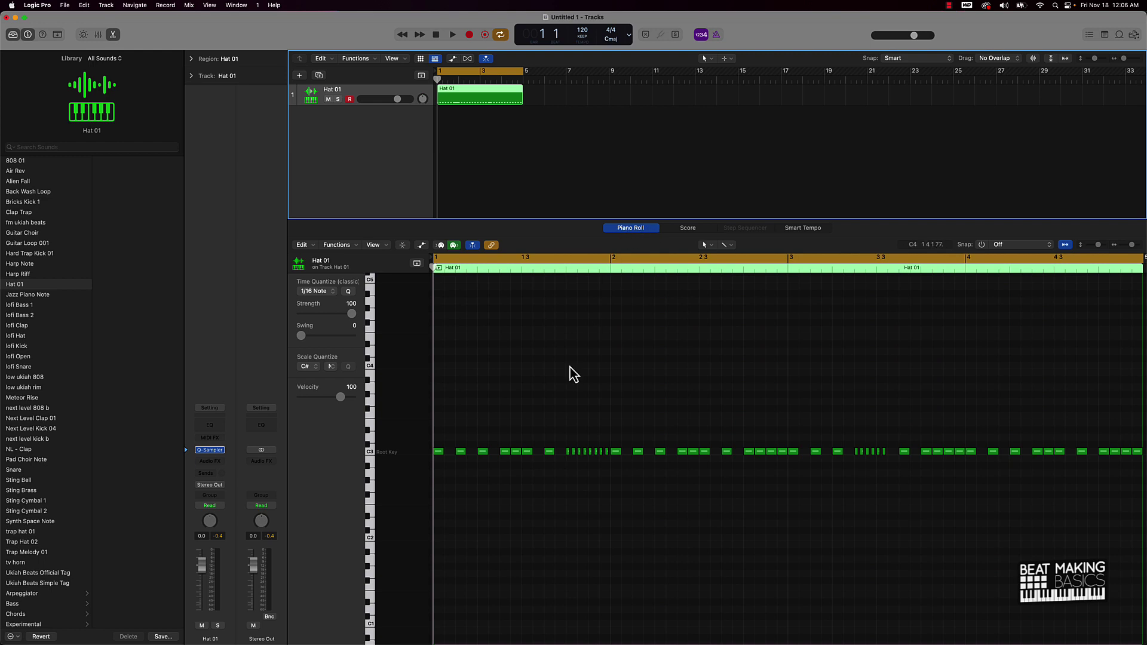
pyautogui.press('space')
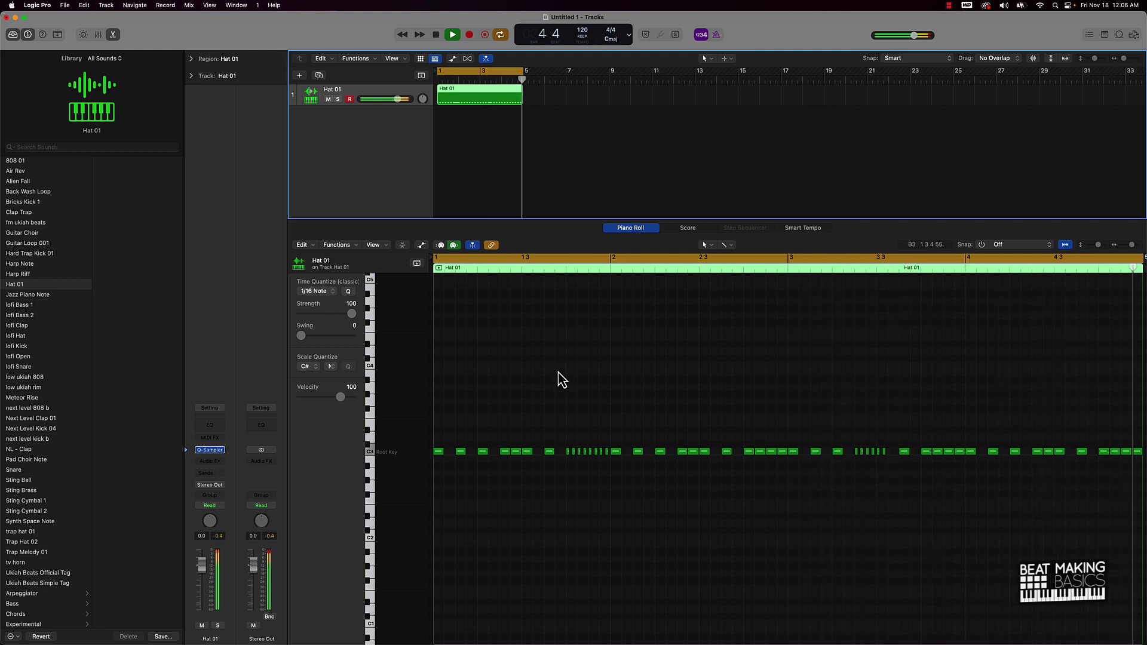
pyautogui.press('space')
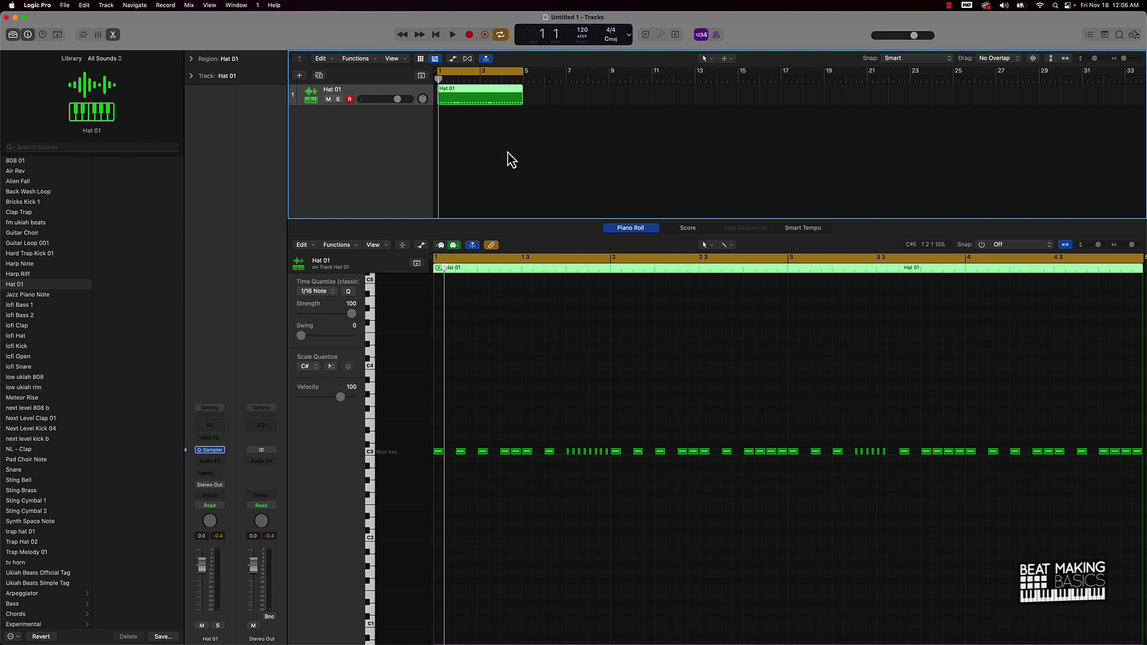
# - Close the note editor and sound library, then reveal Hat 01's Volume automation lane at +0.0 dB
pyautogui.press('e')
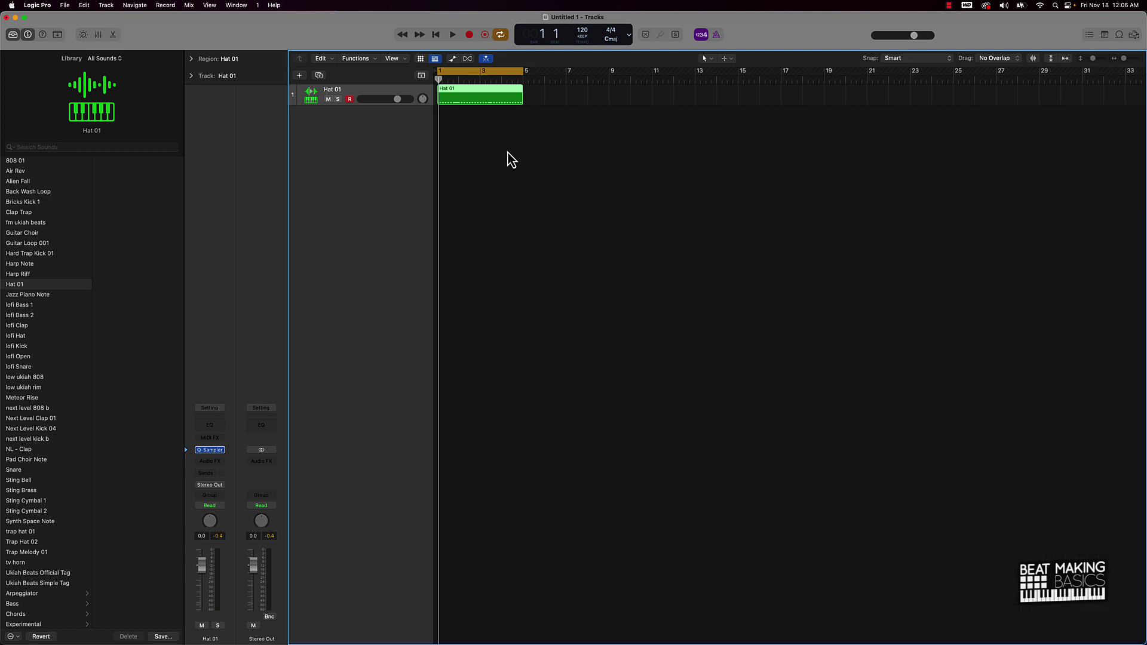
pyautogui.click(113, 35)
pyautogui.click(113, 36)
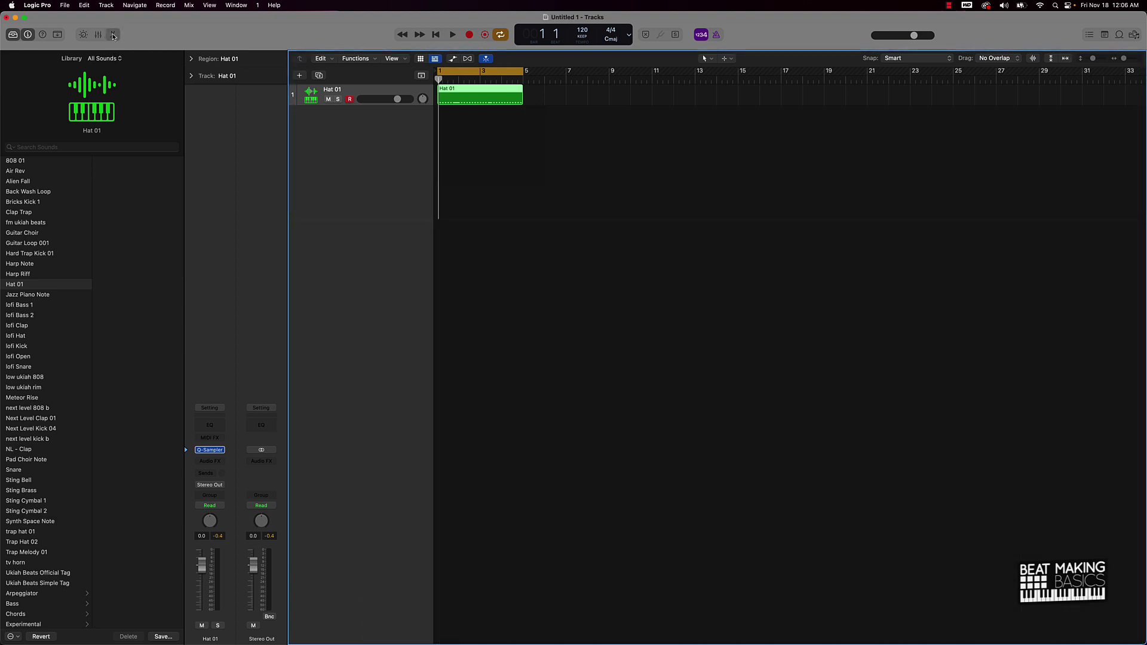
pyautogui.click(113, 35)
pyautogui.click(113, 35)
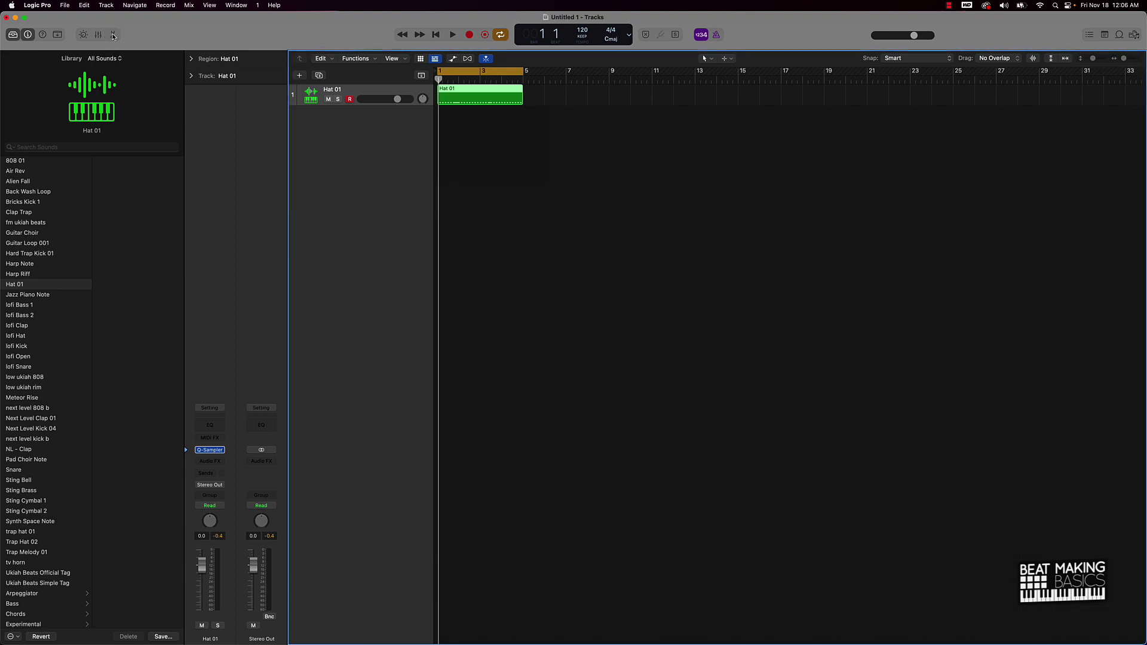
pyautogui.click(13, 34)
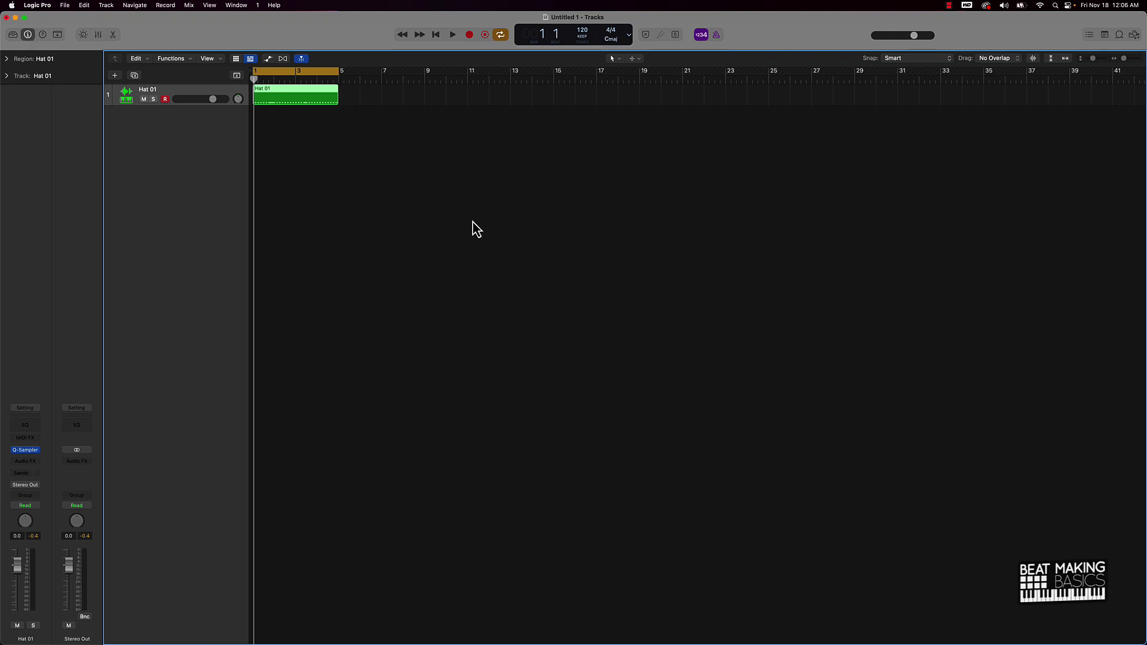
pyautogui.click(451, 201)
pyautogui.press('a')
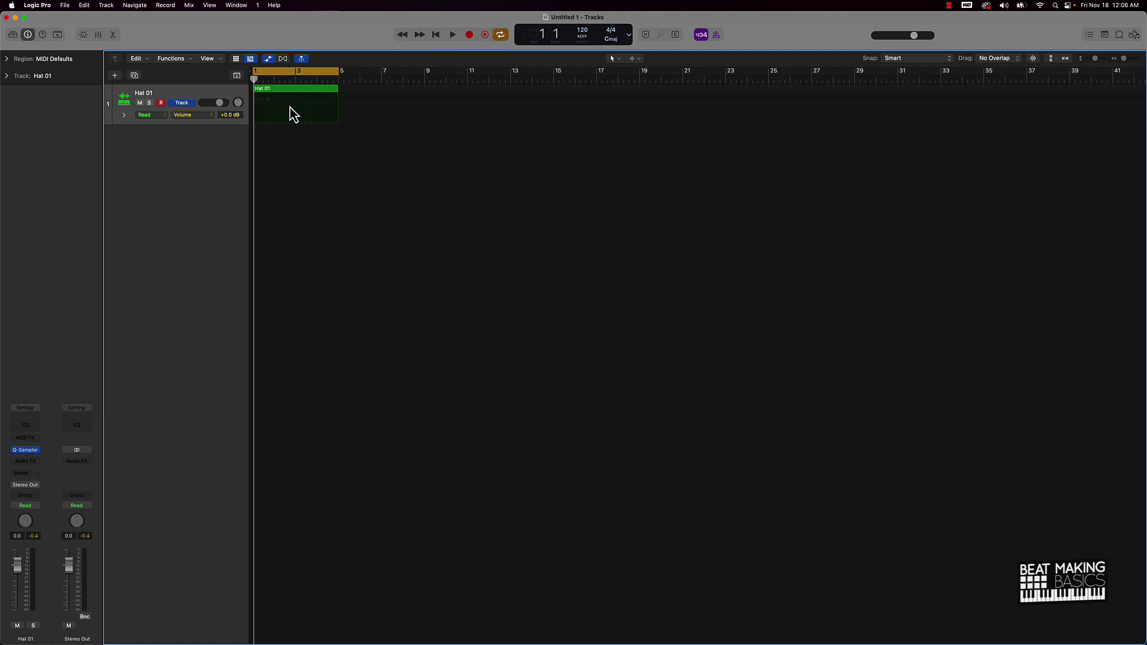
# - Set the Hat 01 automation lane to Main > Pan > Absolute and zoom in horizontally
pyautogui.click(208, 117)
pyautogui.click(208, 117)
pyautogui.click(208, 117)
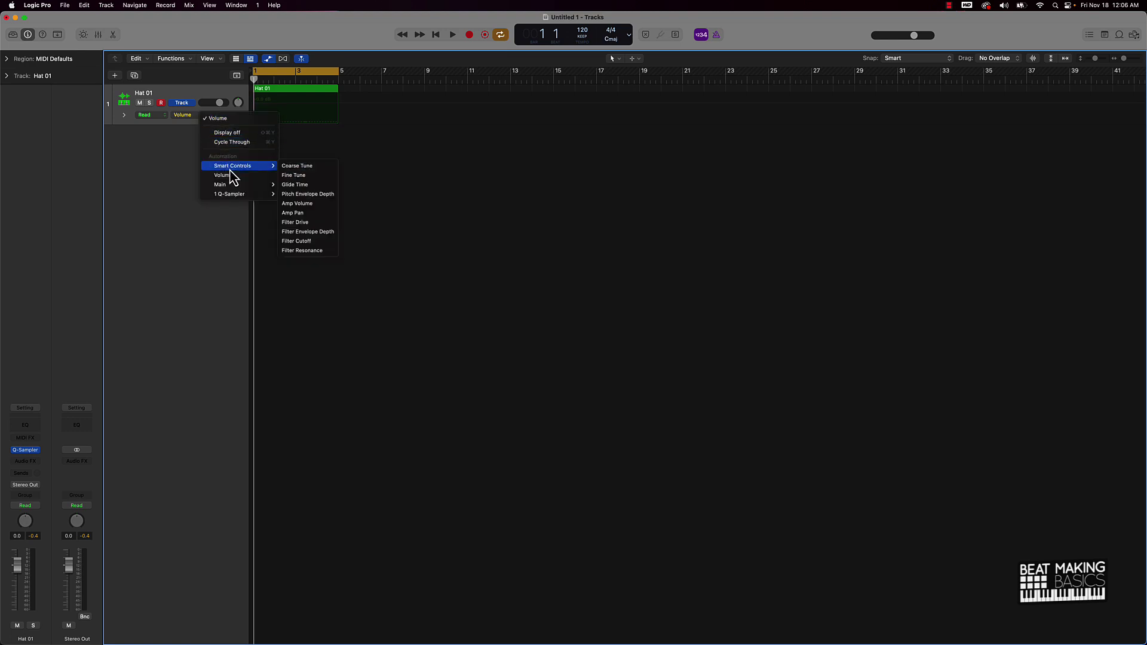
pyautogui.moveTo(233, 187)
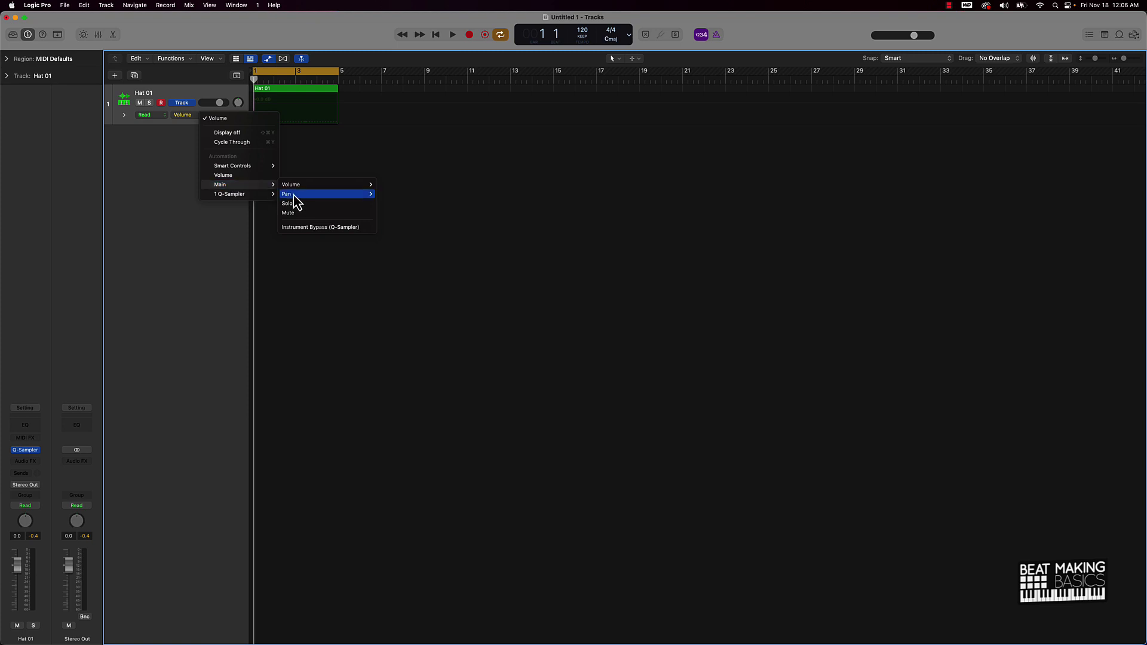
pyautogui.moveTo(314, 196)
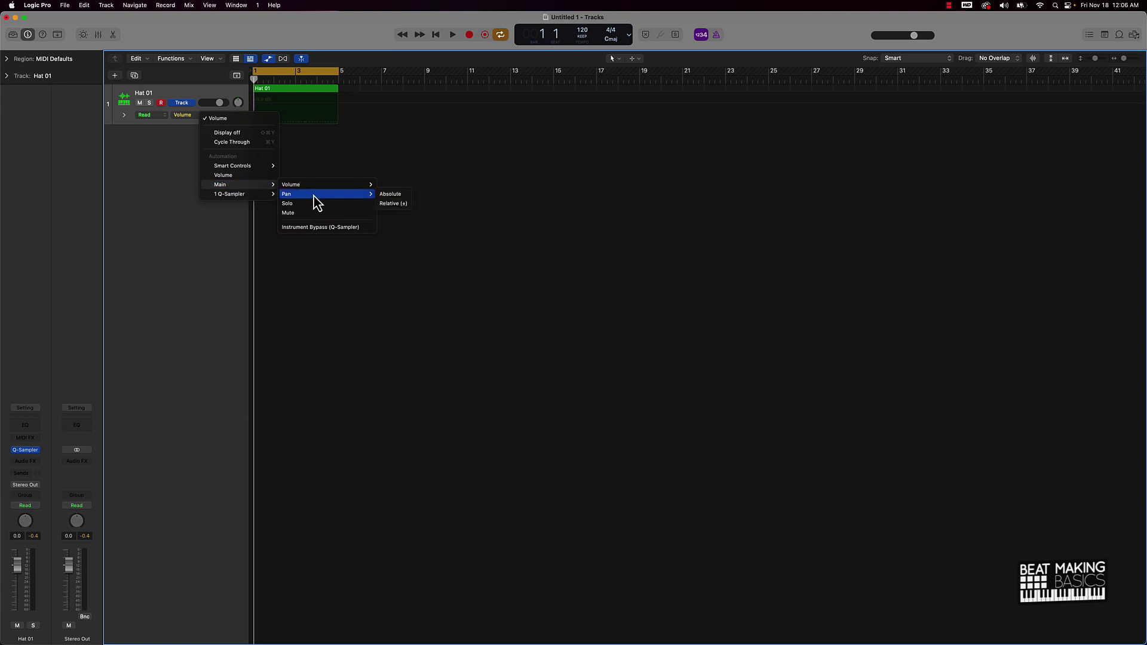
pyautogui.click(398, 196)
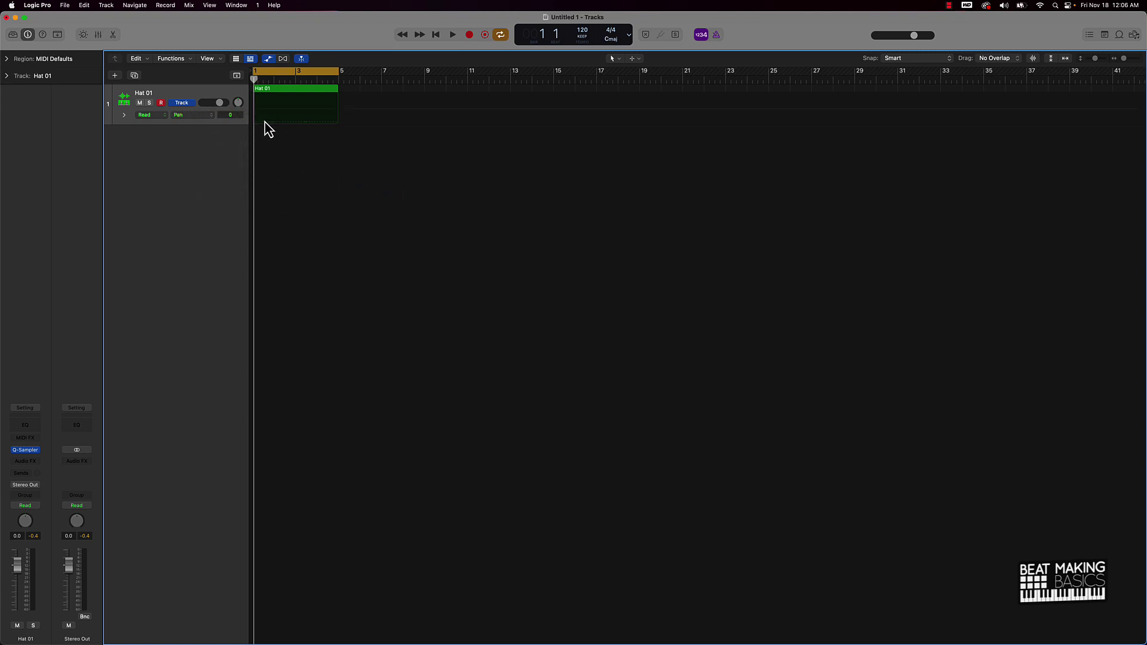
pyautogui.scroll(5, 270, 117)
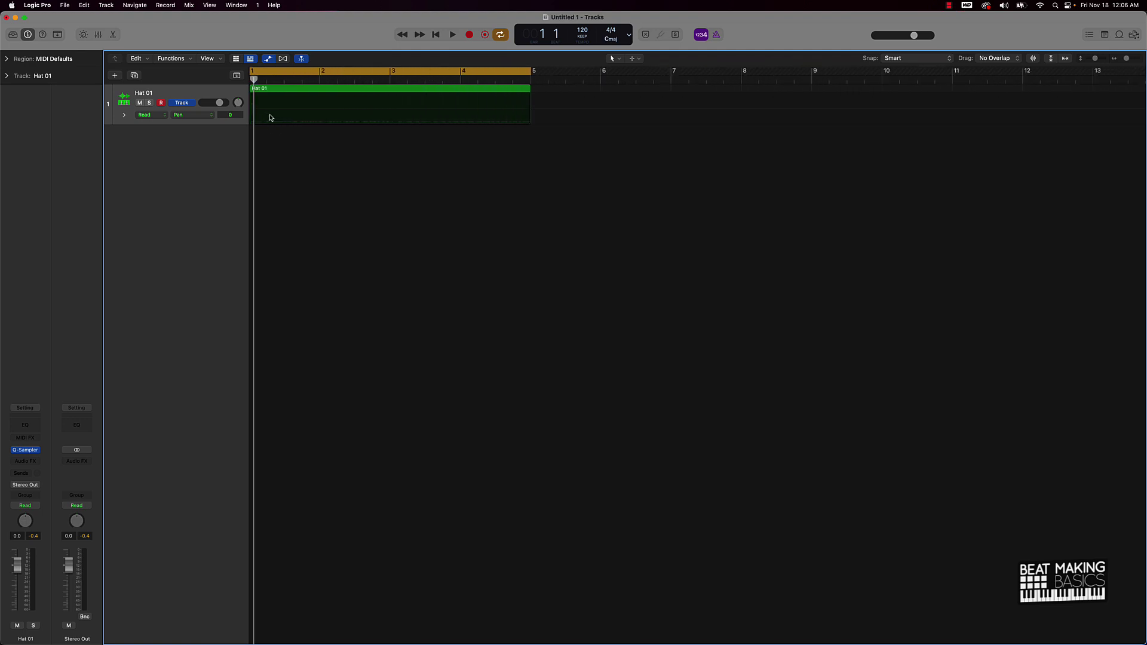
pyautogui.scroll(3, 270, 117)
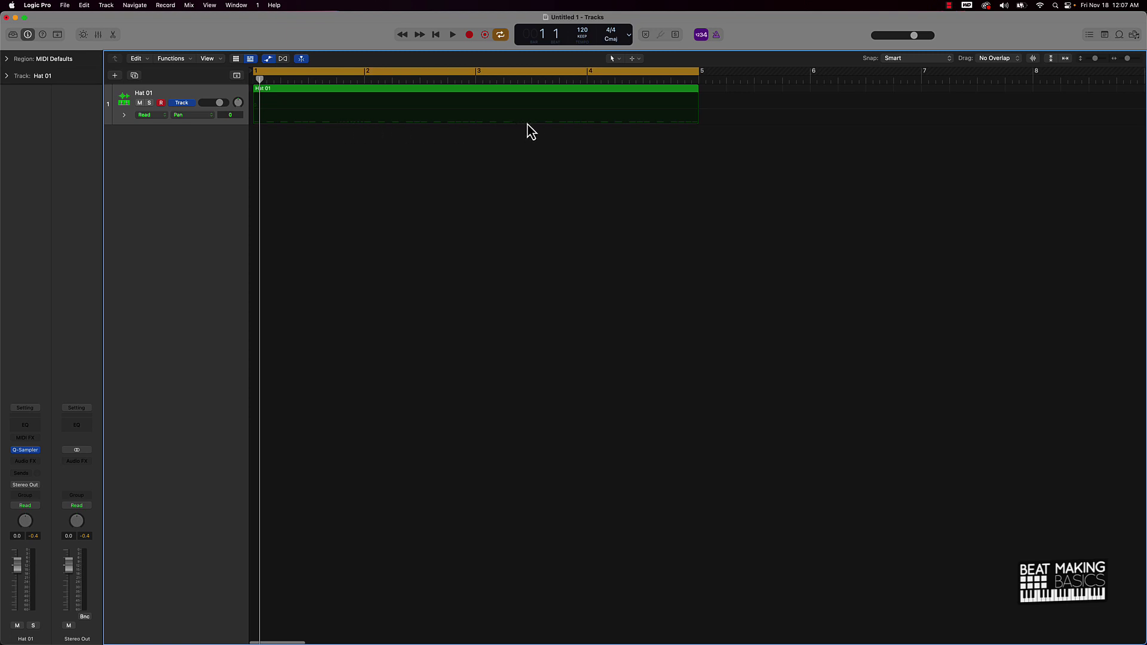
# - Add Pan automation points across bars 1–4 on the Hat 01 lane
pyautogui.press('a')
pyautogui.click(333, 109)
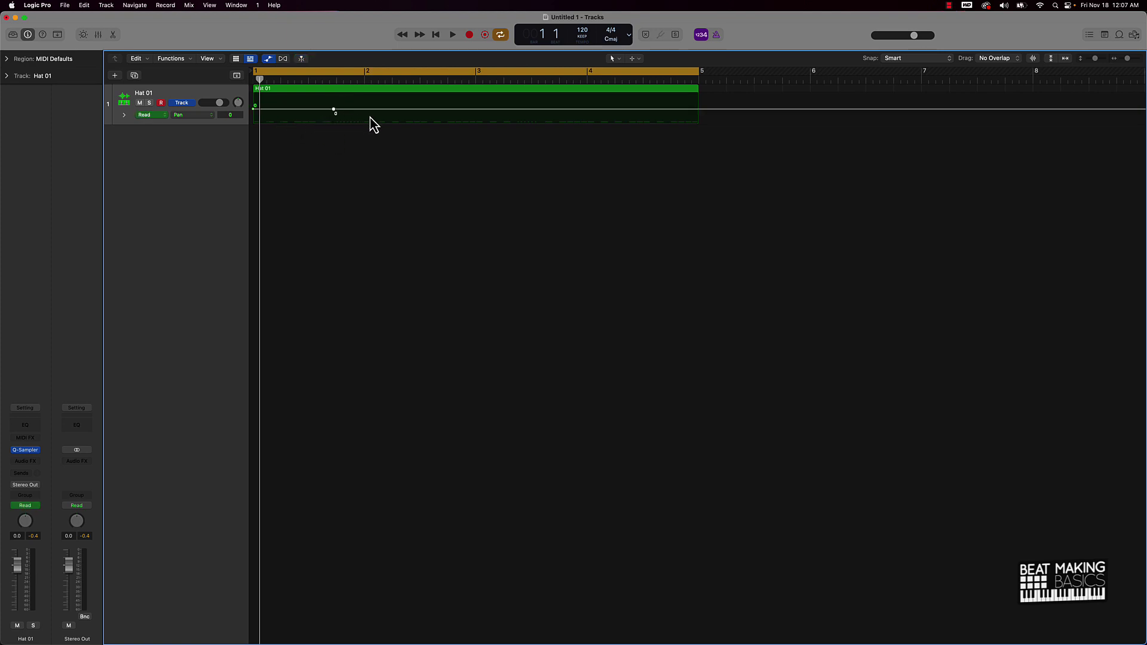
pyautogui.click(516, 111)
pyautogui.click(405, 109)
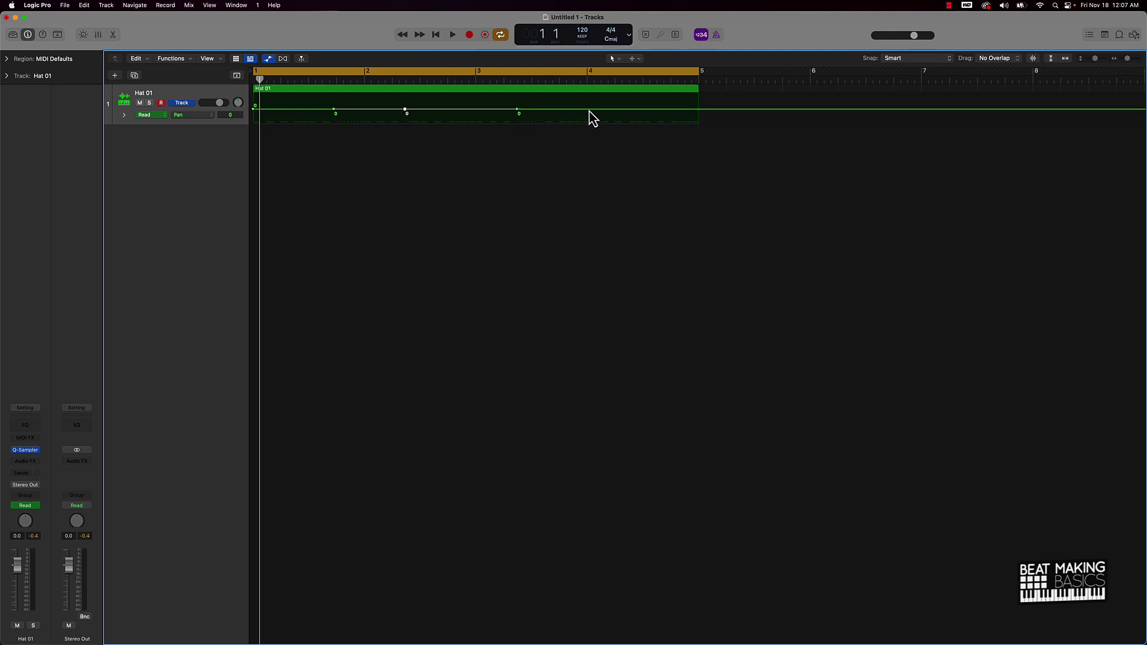
pyautogui.click(561, 110)
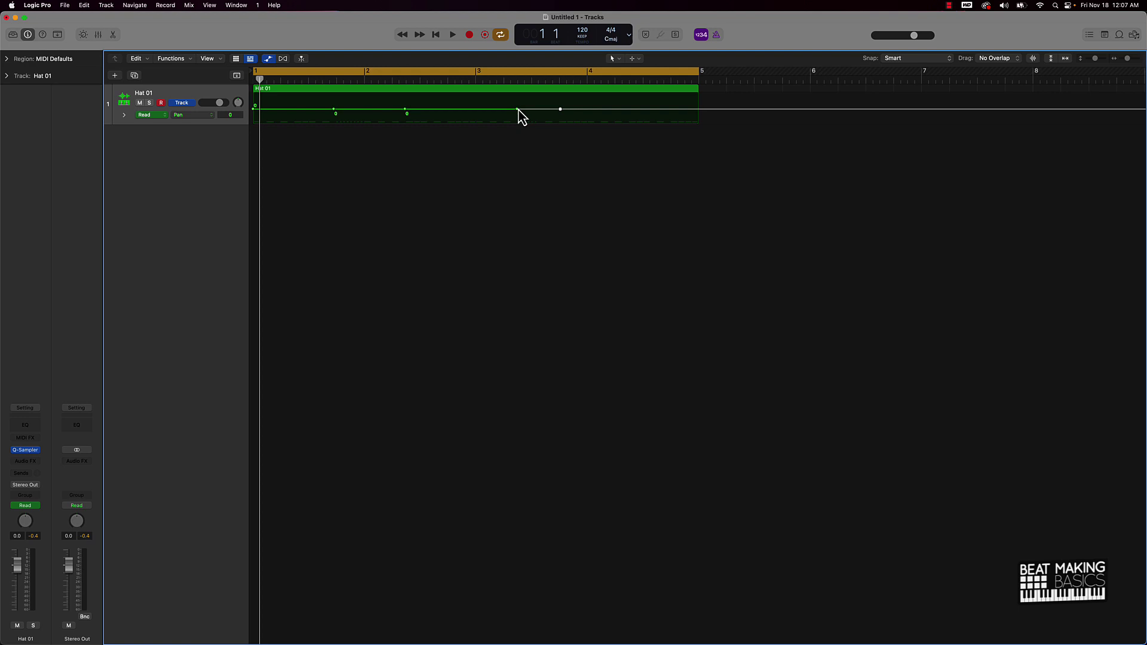
# - Drag the Pan points alternately up and down into a zig-zag between about -64 and +63
pyautogui.moveTo(516, 110); pyautogui.dragTo(516, 95)
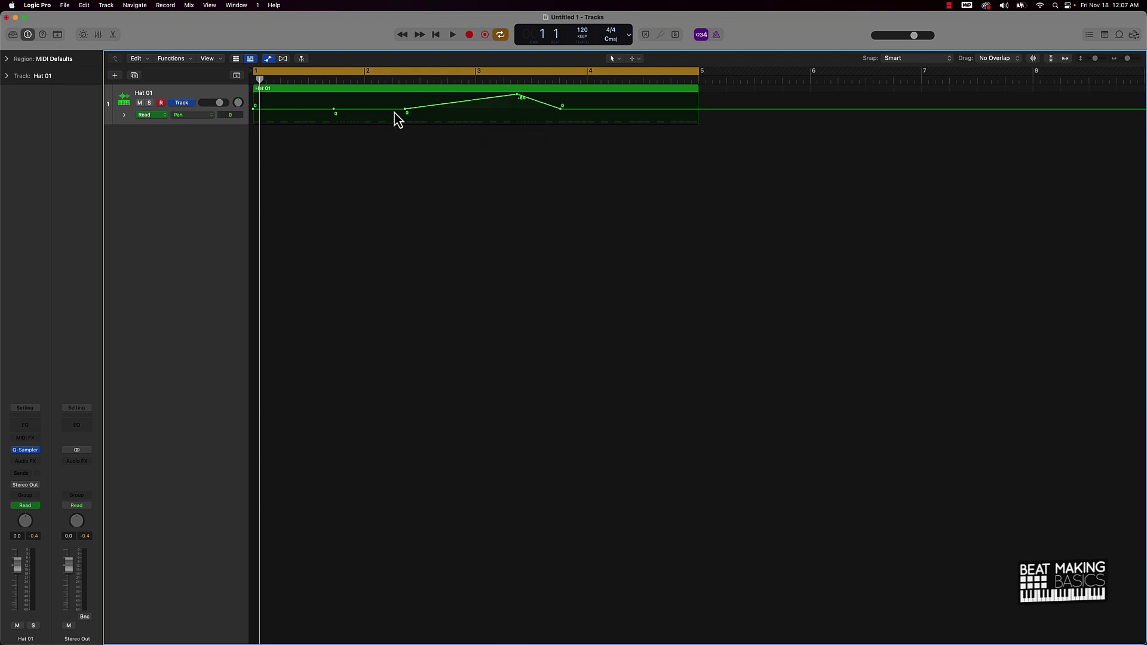
pyautogui.moveTo(405, 110); pyautogui.dragTo(397, 153)
pyautogui.moveTo(333, 108); pyautogui.dragTo(333, 94)
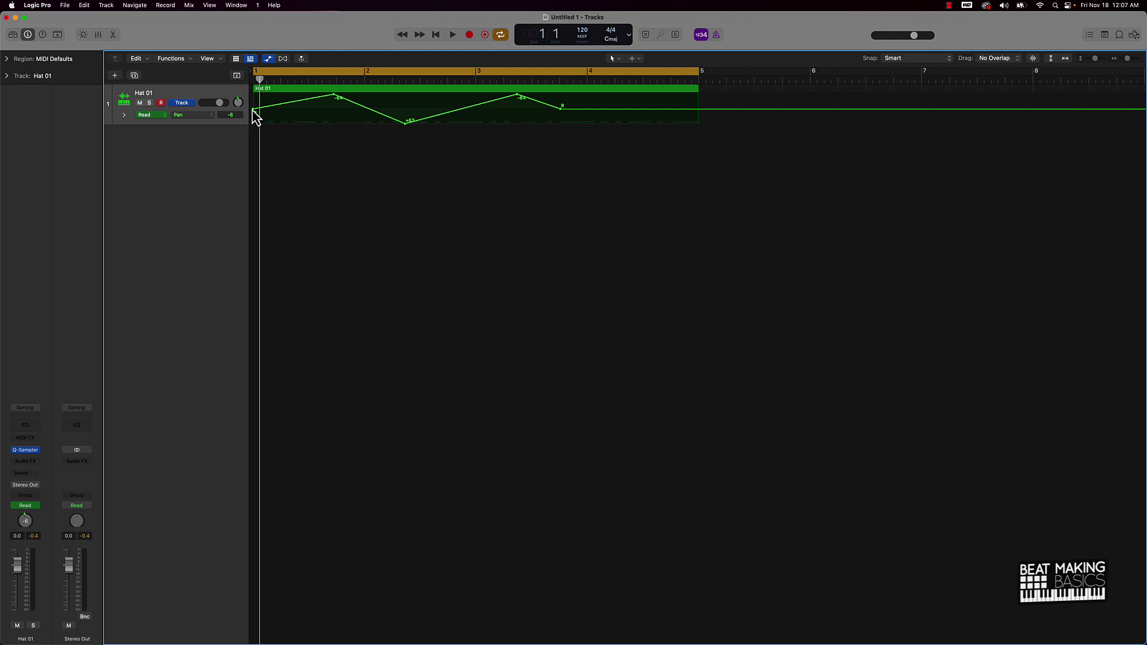
pyautogui.moveTo(254, 109); pyautogui.dragTo(254, 123)
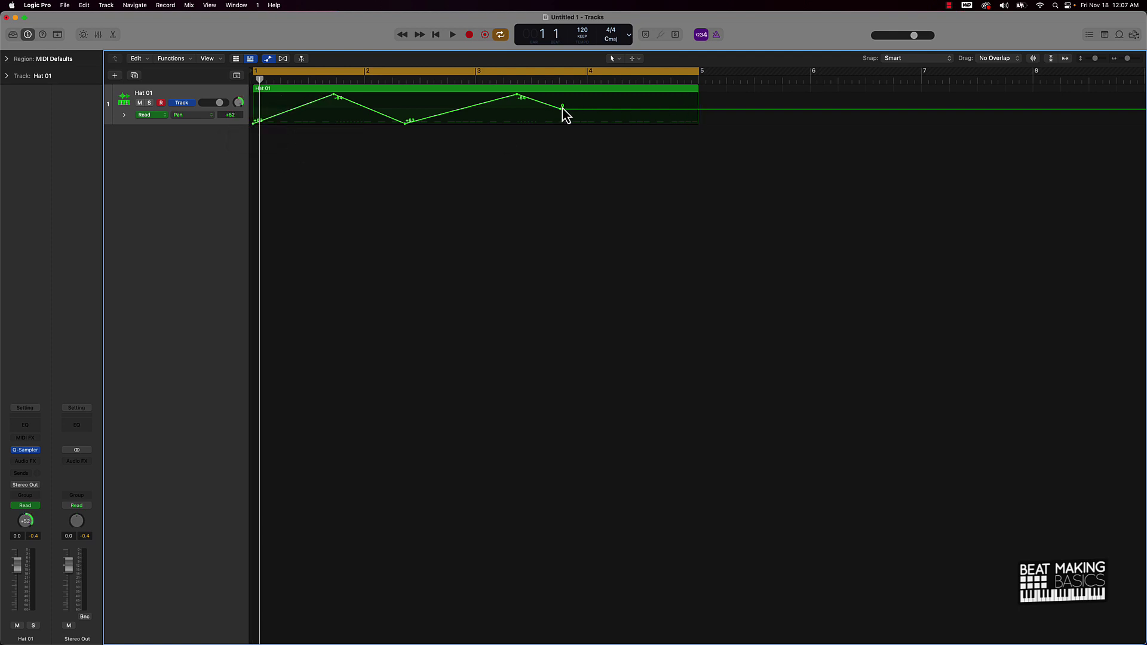
pyautogui.moveTo(560, 109); pyautogui.dragTo(627, 94)
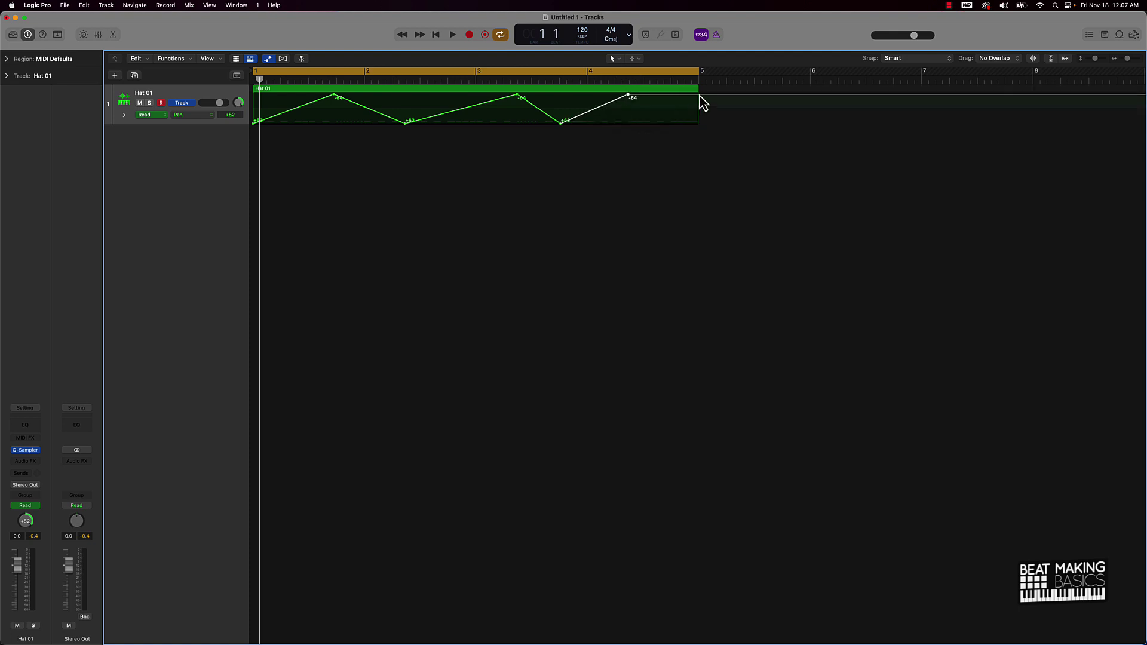
pyautogui.moveTo(698, 94); pyautogui.dragTo(697, 123)
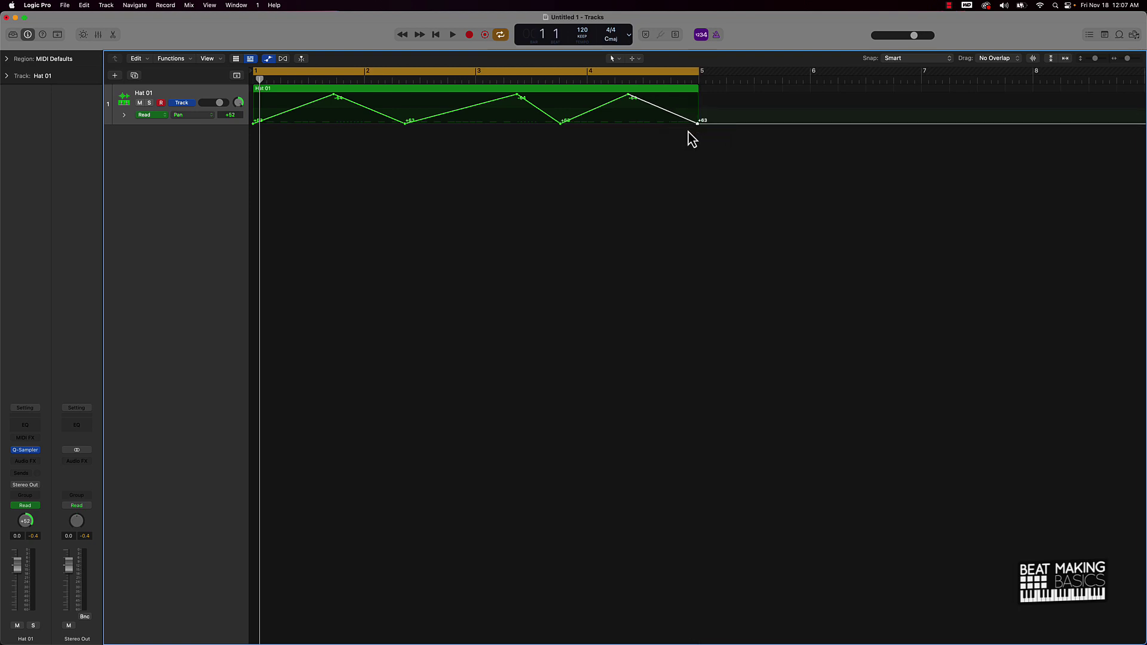
# - Play the Hat 01 region to hear the zig-zag pan sweep, then stop at bar 1
pyautogui.press('space')
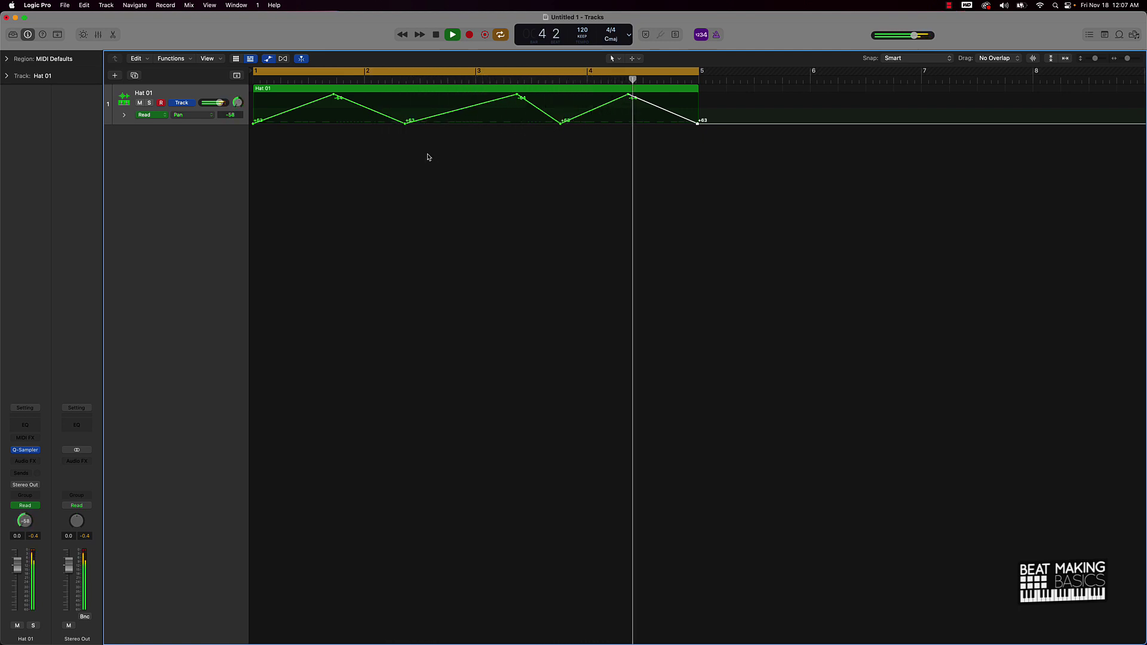
pyautogui.press('space')
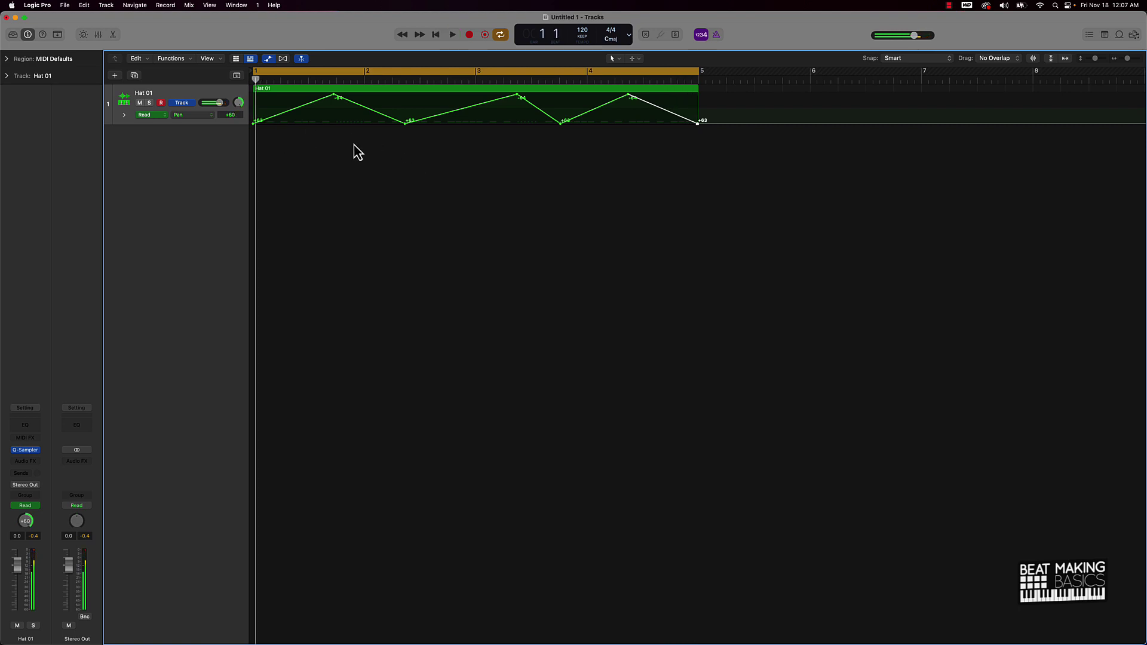
pyautogui.hscroll(1, 406, 149)
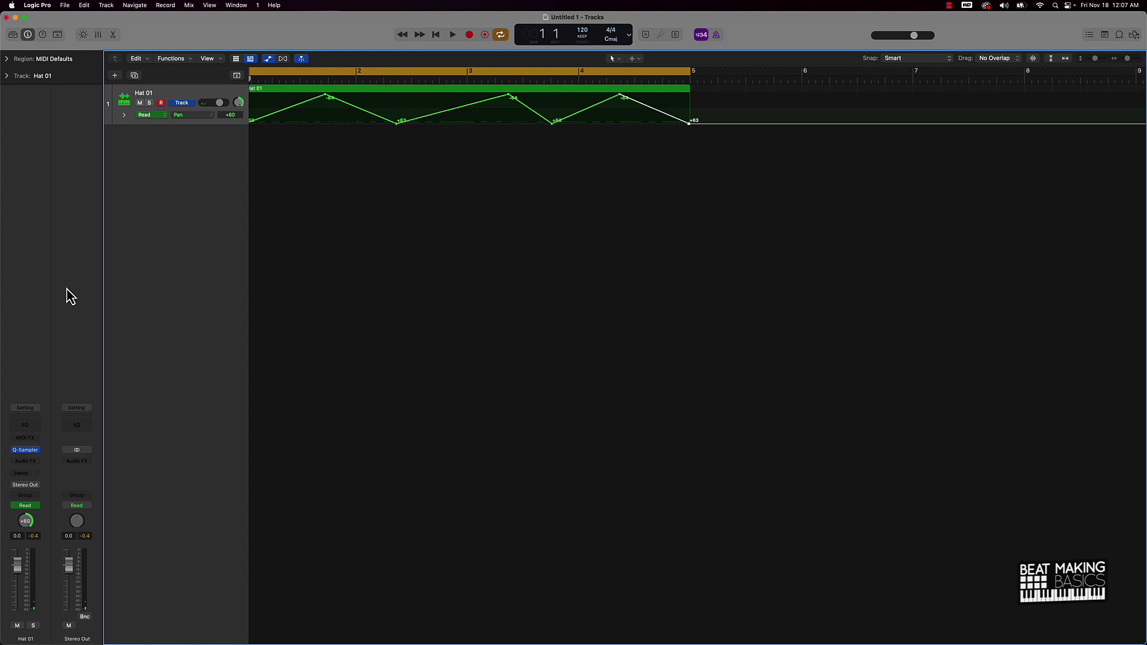
# - Insert a Channel EQ on Hat 01 and enable its High Cut band, lowered to about 8 kHz
pyautogui.click(204, 116)
pyautogui.moveTo(216, 85)
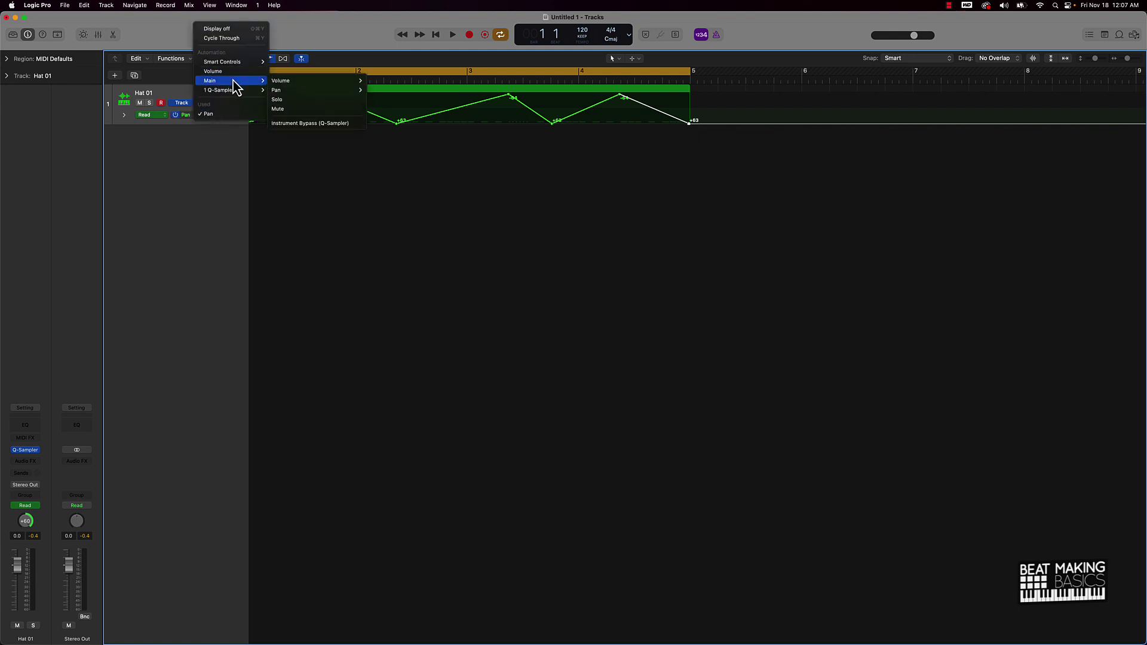
pyautogui.moveTo(310, 81)
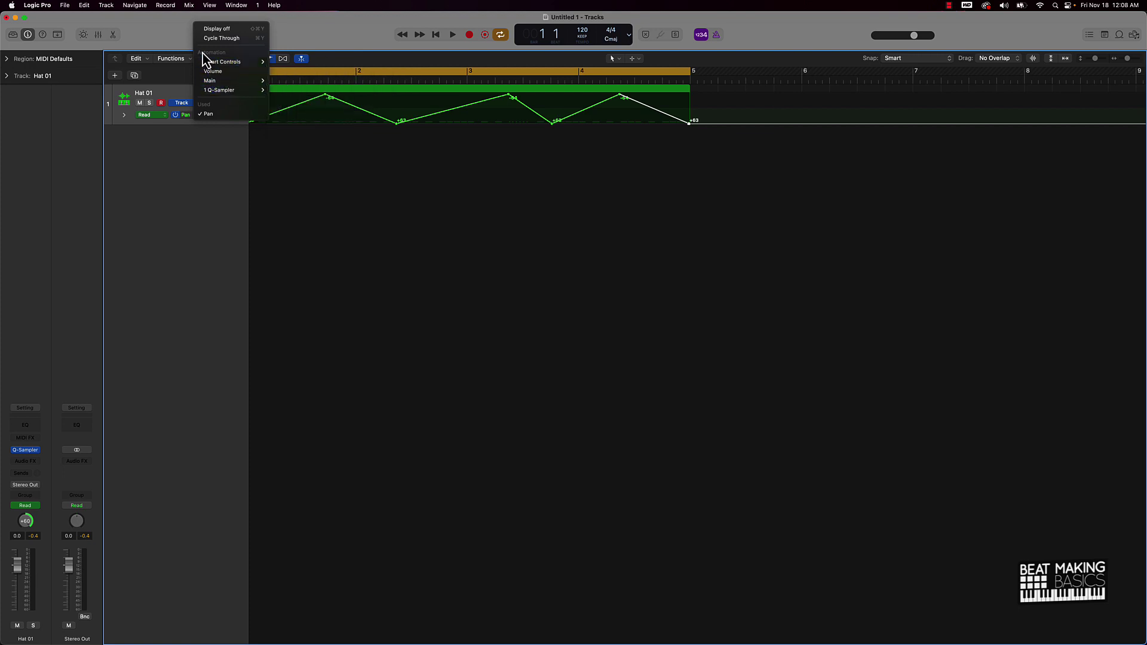
pyautogui.click(87, 271)
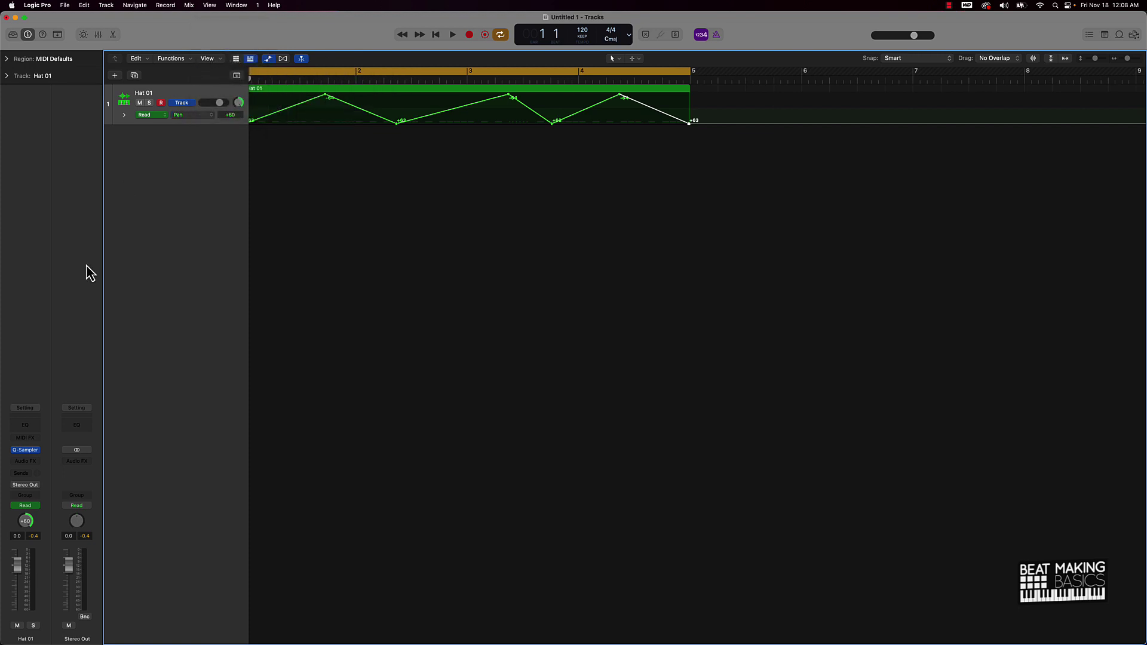
pyautogui.click(31, 429)
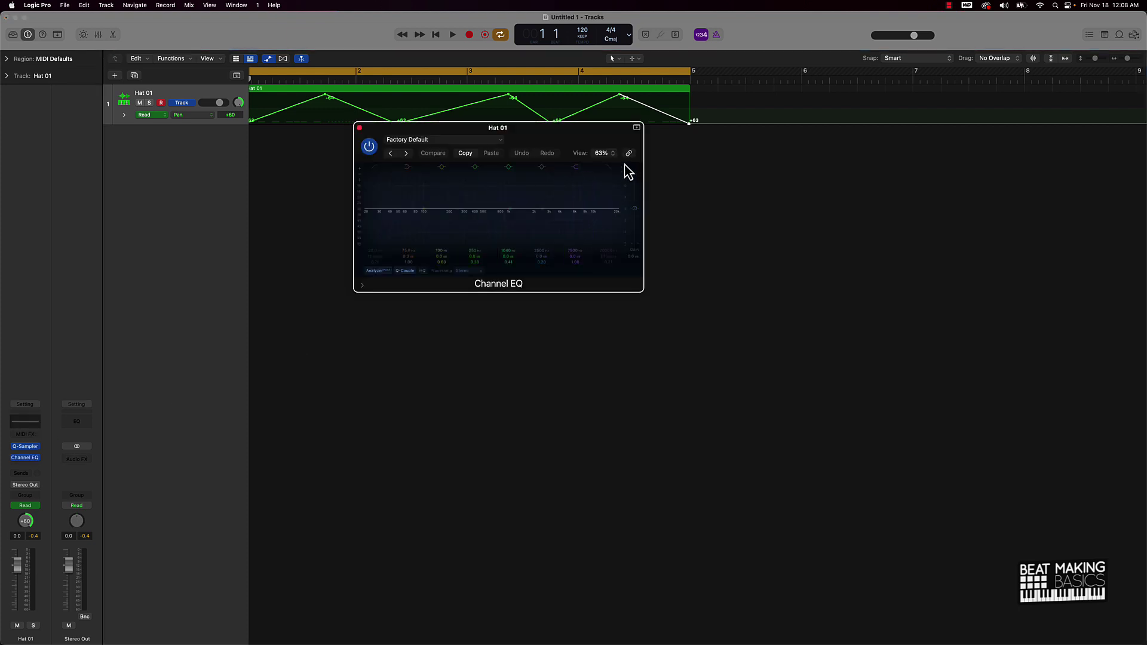
pyautogui.click(607, 168)
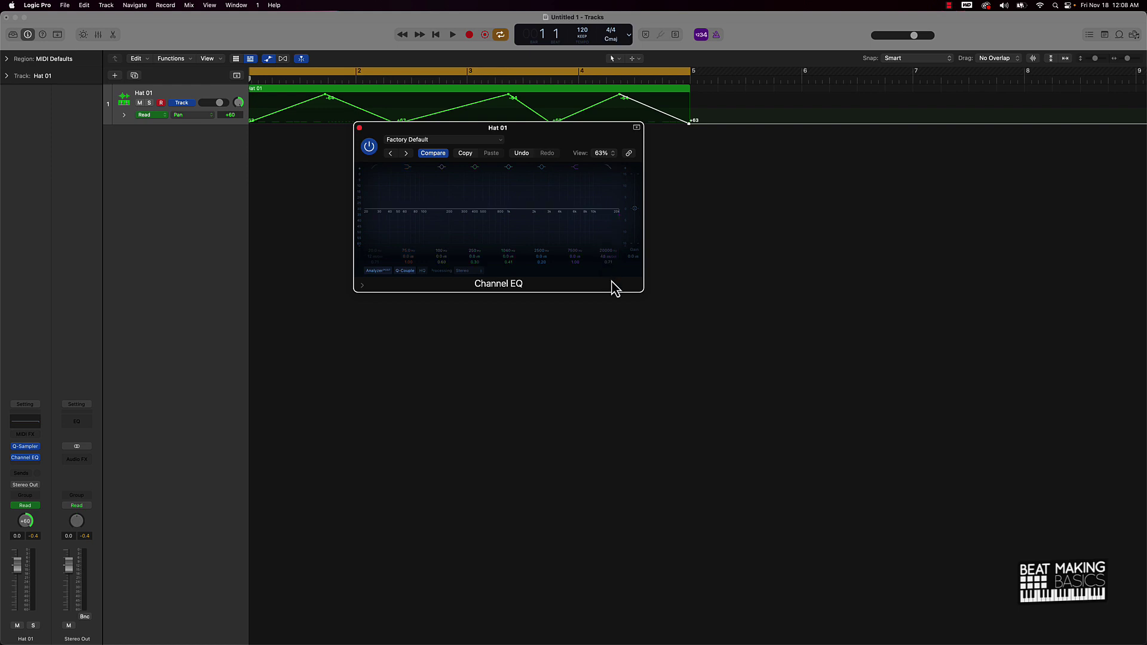
pyautogui.moveTo(607, 251)
pyautogui.mouseDown()
pyautogui.moveTo(607, 311)
pyautogui.moveTo(607, 256)
pyautogui.mouseUp()
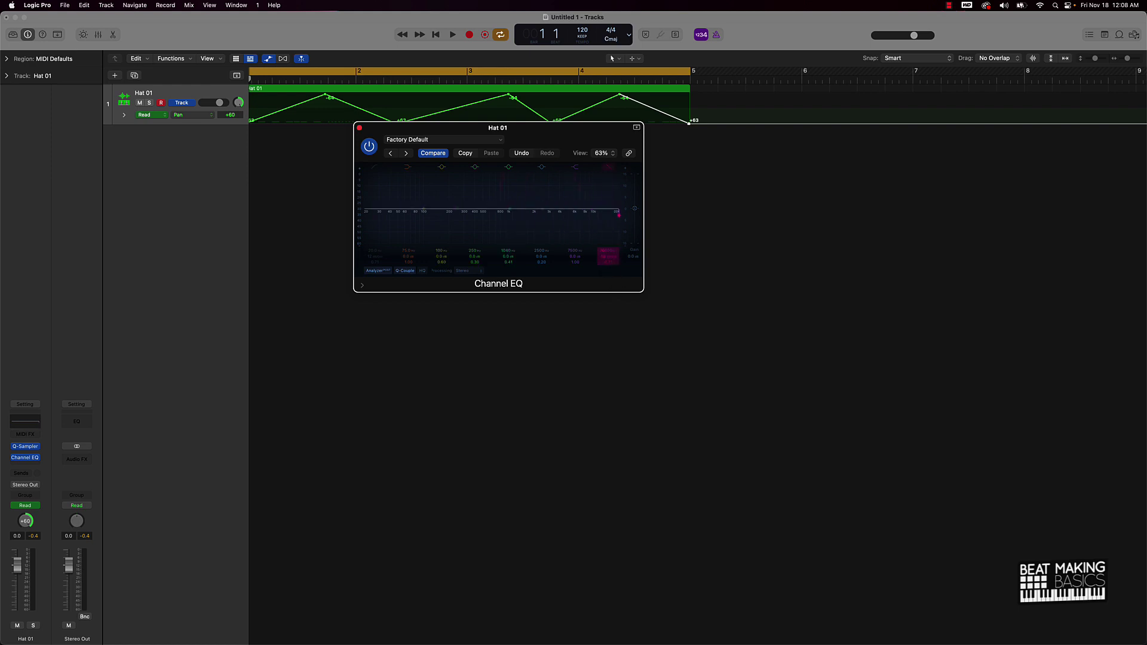
# - Close the EQ and set the automation lane to 2 Channel EQ > High Shelf Q-Factor
pyautogui.click(359, 127)
pyautogui.click(205, 115)
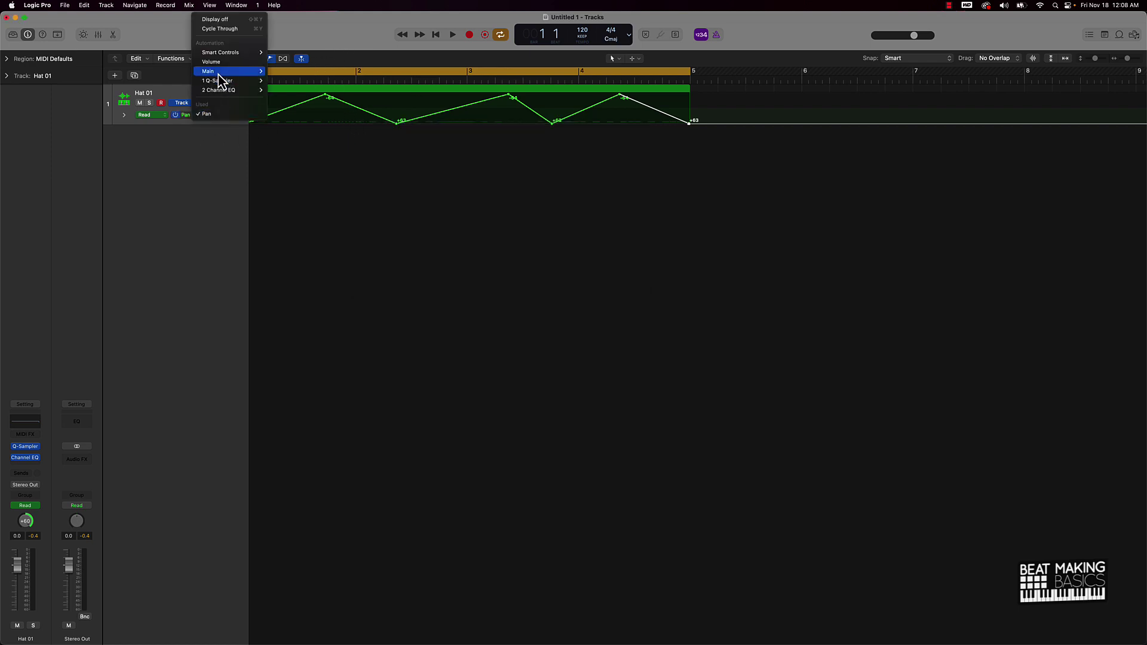
pyautogui.moveTo(224, 73)
pyautogui.moveTo(241, 93)
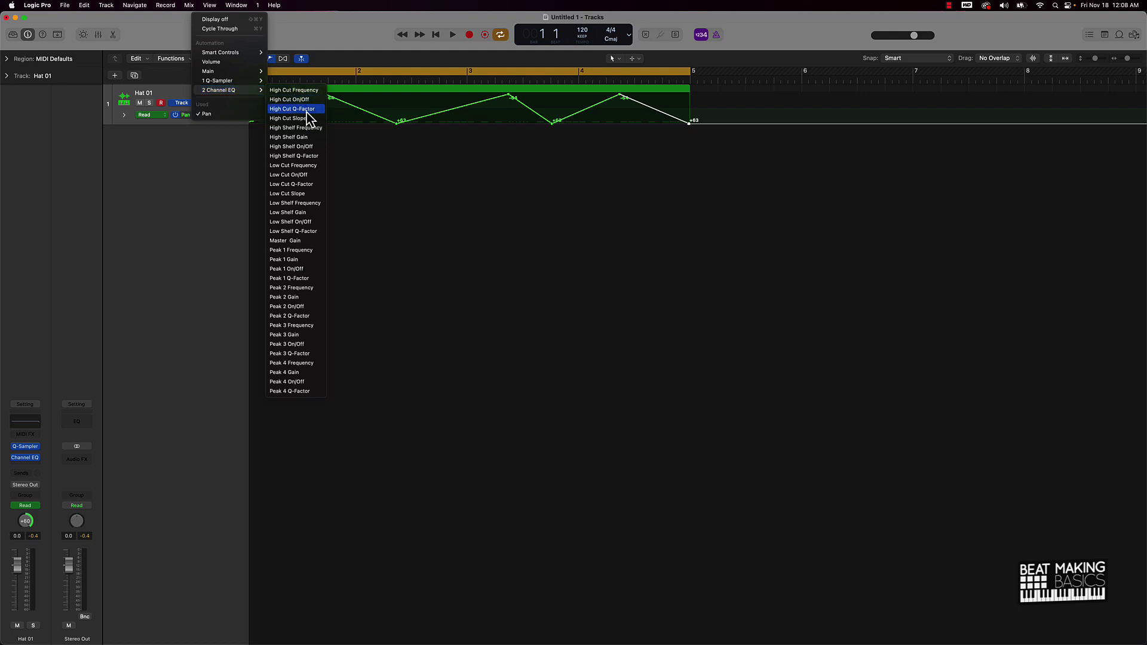
pyautogui.click(313, 157)
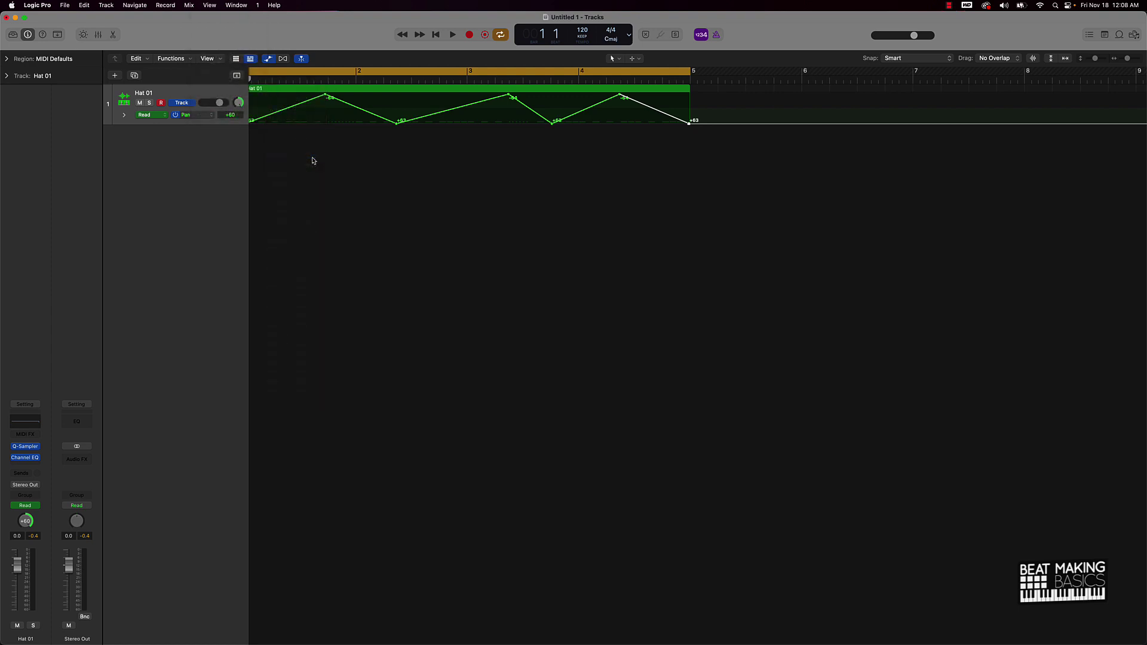
# - Ramp the High Shelf Q-Factor from 1.00 down to 0.10 at bar 2 and audition it
pyautogui.click(269, 101)
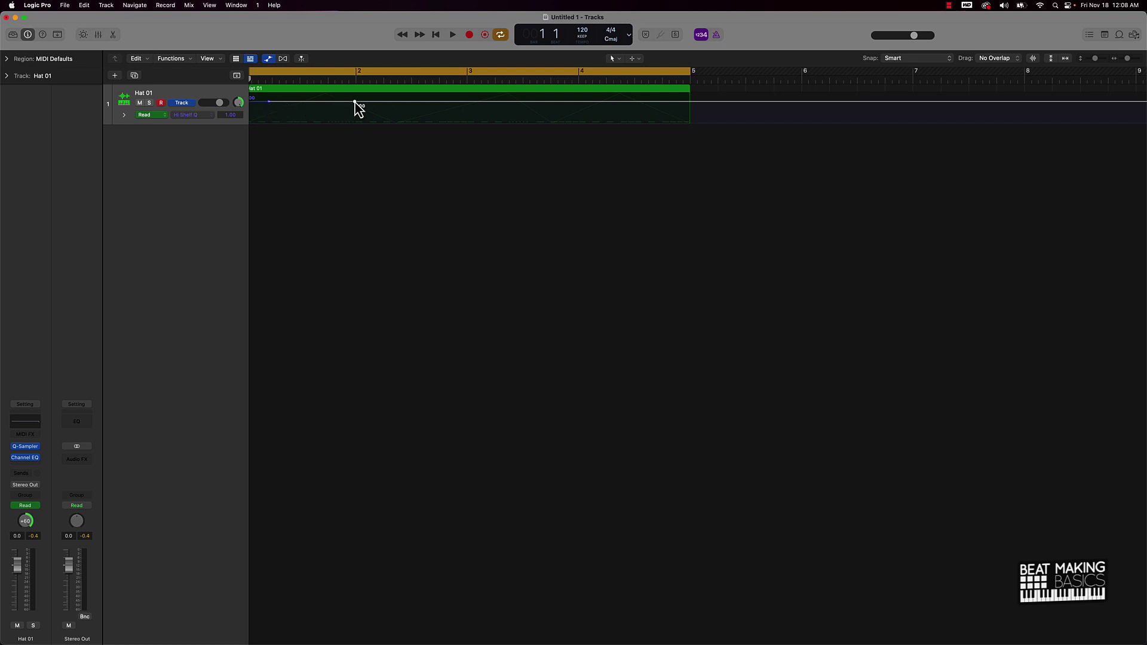
pyautogui.moveTo(354, 102); pyautogui.dragTo(348, 131)
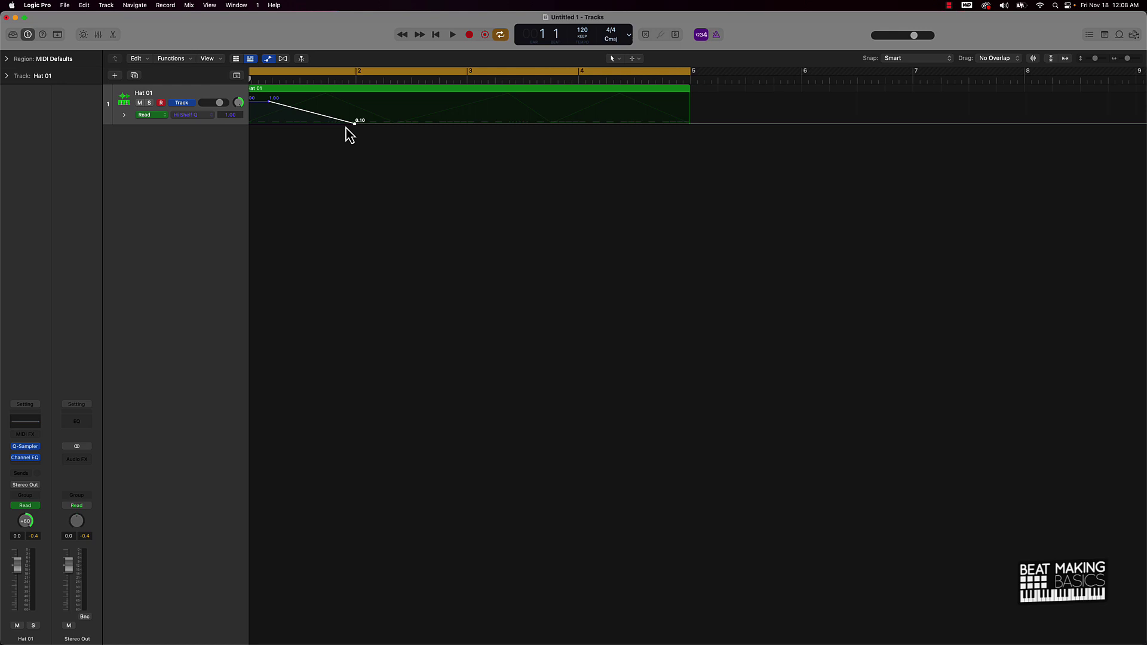
pyautogui.press('space')
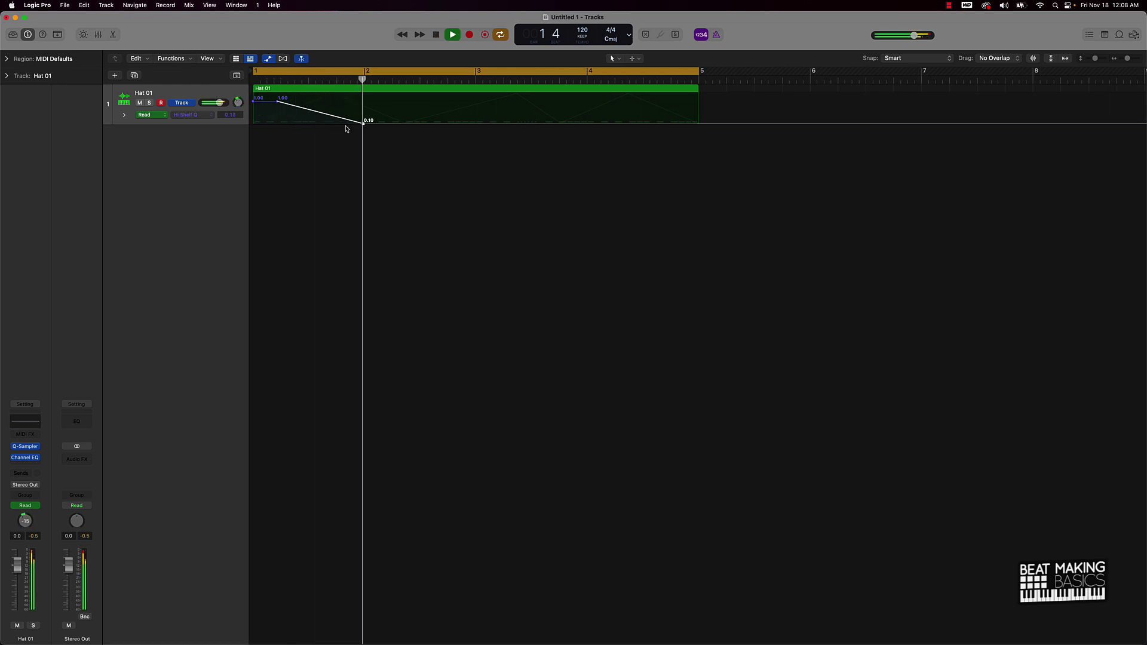
pyautogui.press('space')
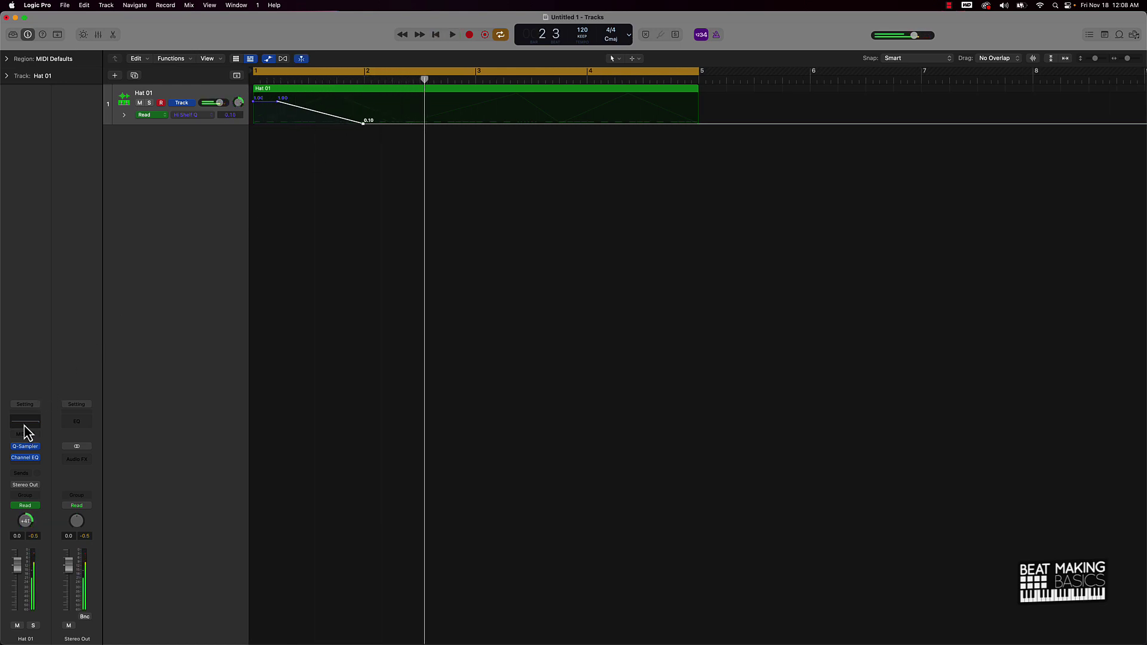
# - Reopen the Channel EQ, audition, and undo the High Shelf Q ramp back to a flat 1.00
pyautogui.click(25, 457)
pyautogui.press('space')
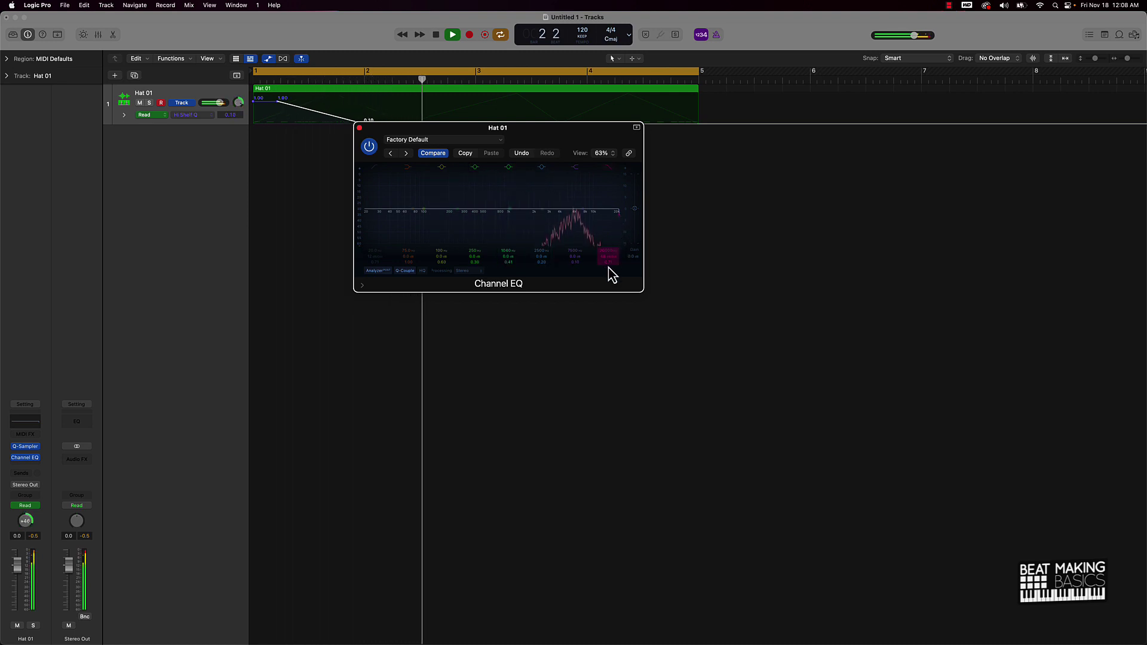
pyautogui.press('space')
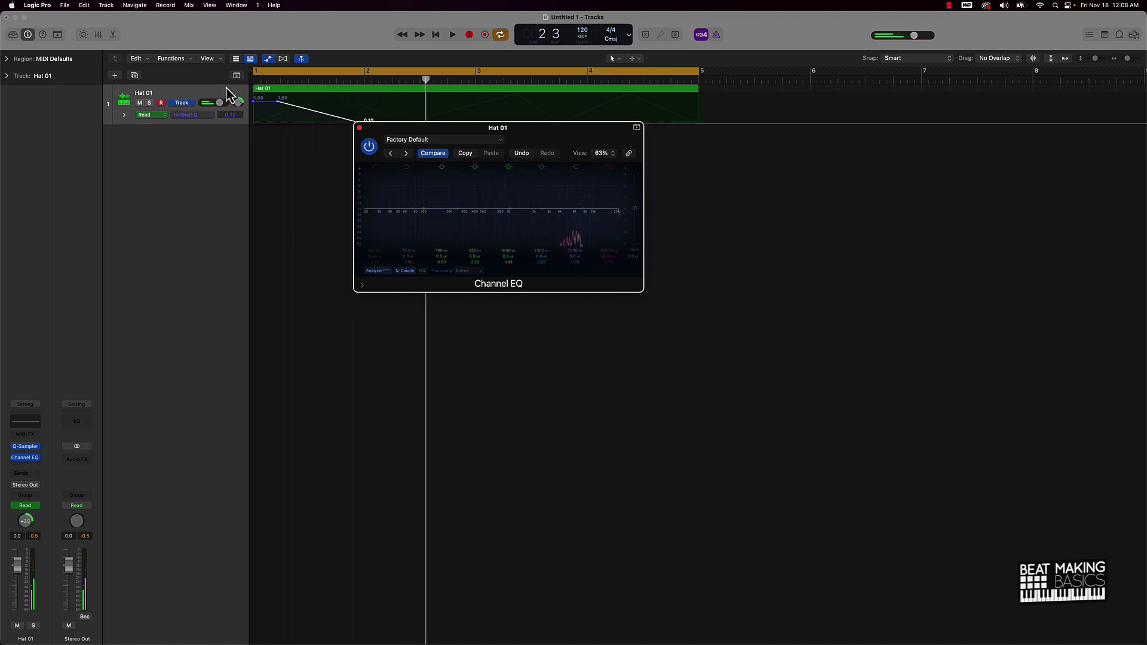
pyautogui.press('ctrl+super+BackSpace')
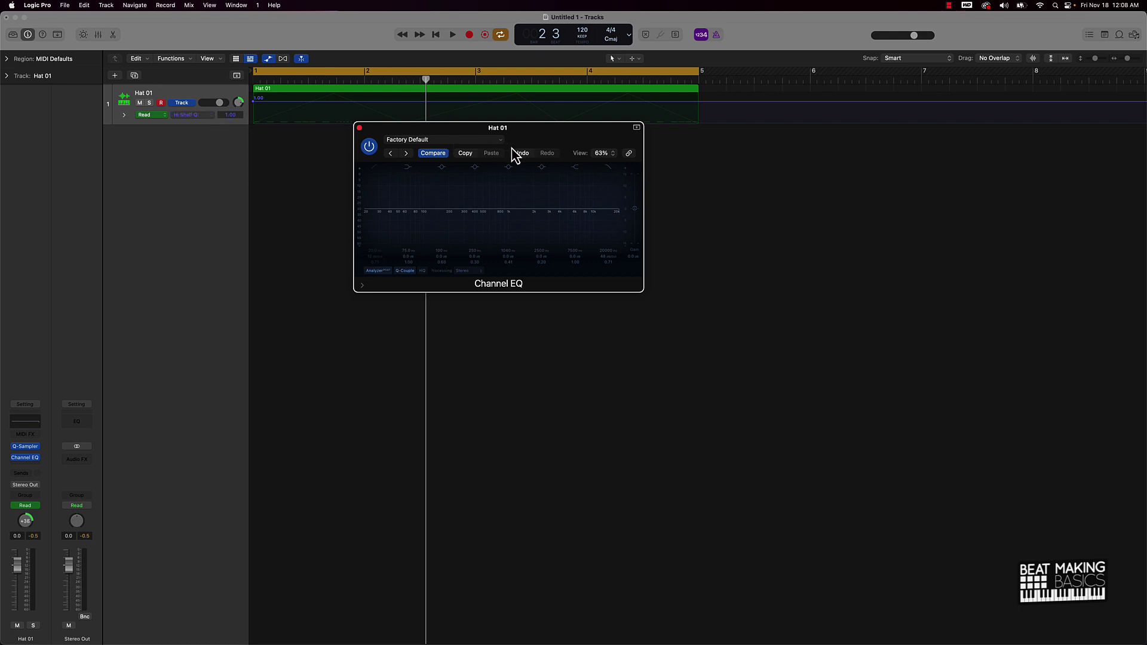
# - Switch the Hat 01 automation lane to the Channel EQ's High Cut Frequency
pyautogui.click(209, 115)
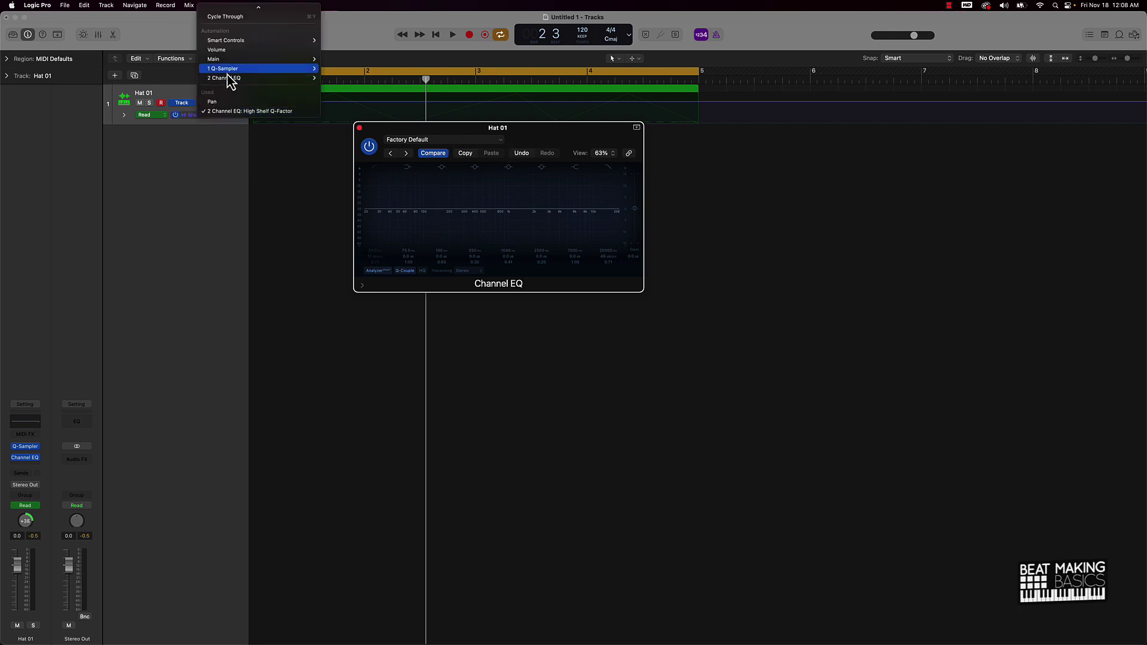
pyautogui.moveTo(227, 78)
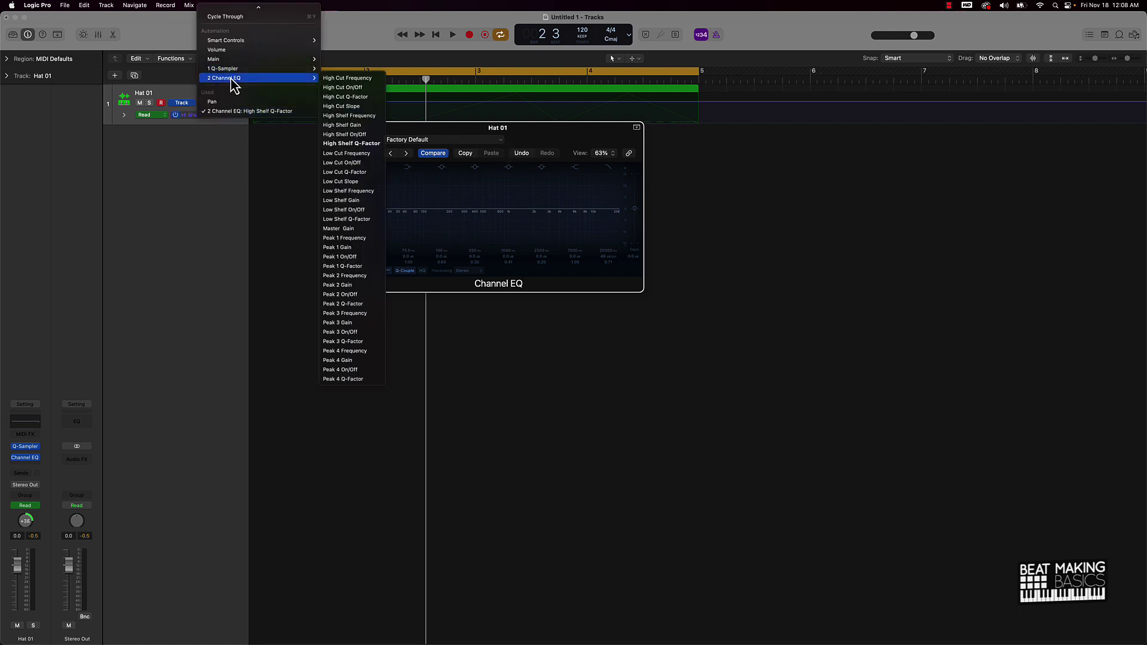
pyautogui.click(369, 80)
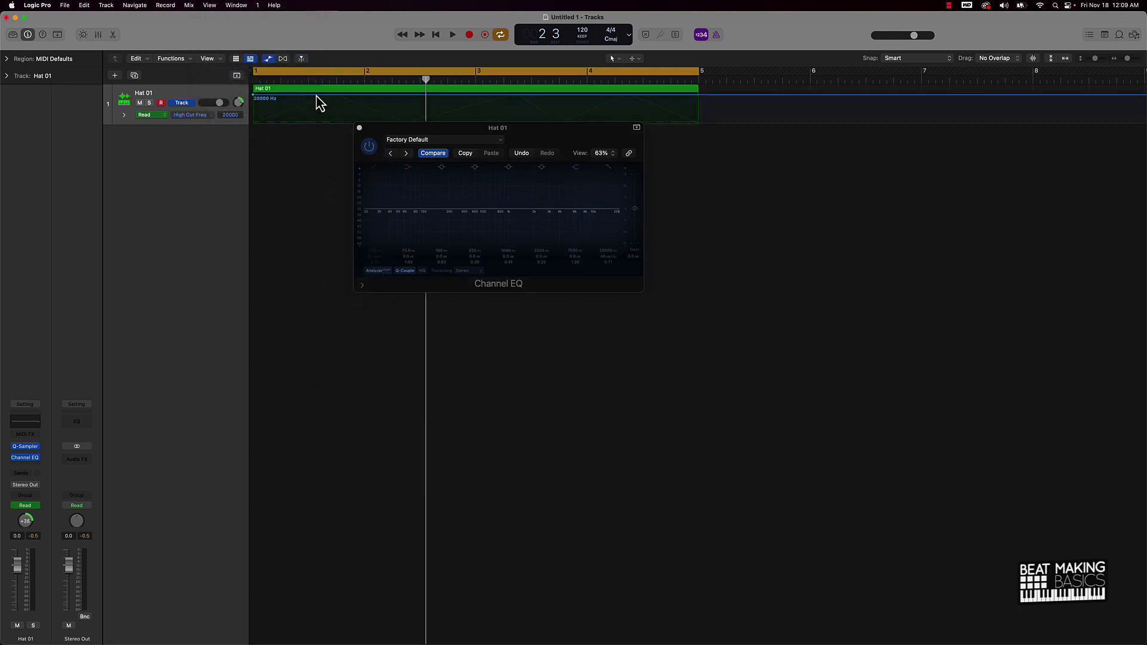
# - Add 20000 Hz points at bars 3 and 4, with dips to 20 Hz near bars 2 and 4
pyautogui.click(342, 94)
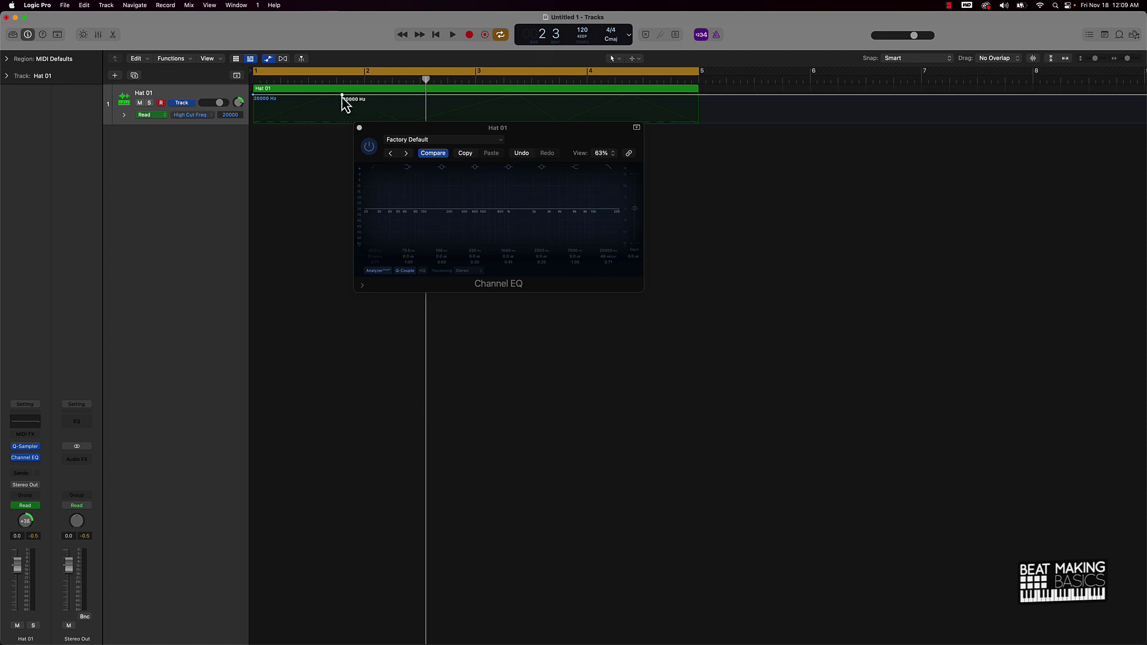
pyautogui.moveTo(343, 96)
pyautogui.mouseDown()
pyautogui.moveTo(351, 116)
pyautogui.moveTo(342, 93)
pyautogui.mouseUp()
pyautogui.click(485, 98)
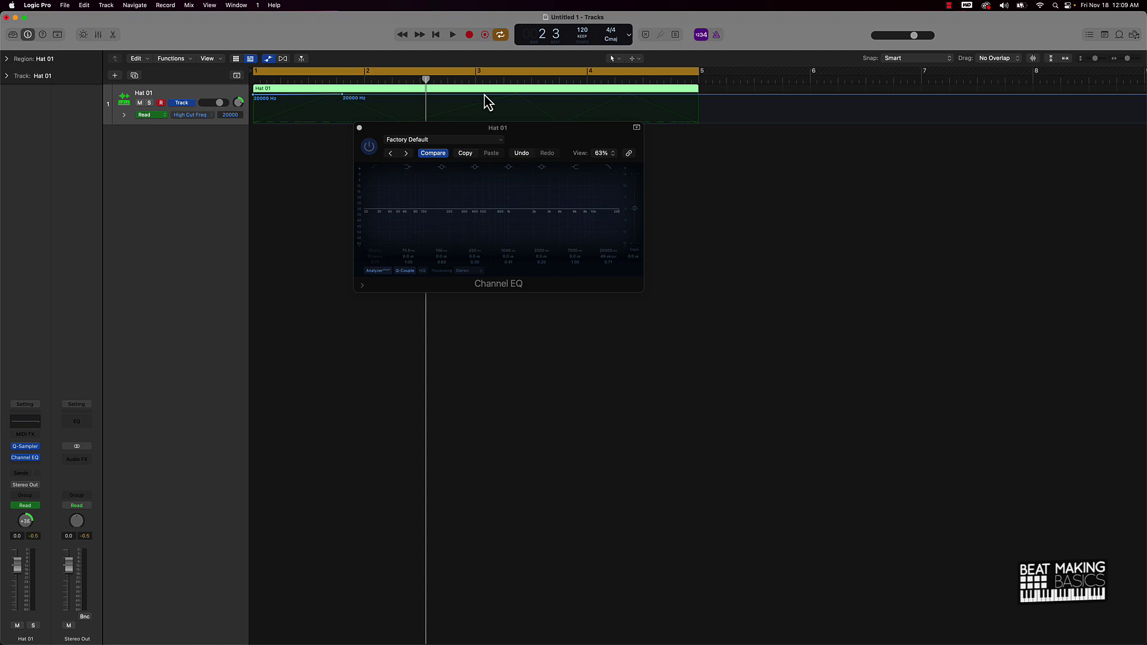
pyautogui.click(475, 94)
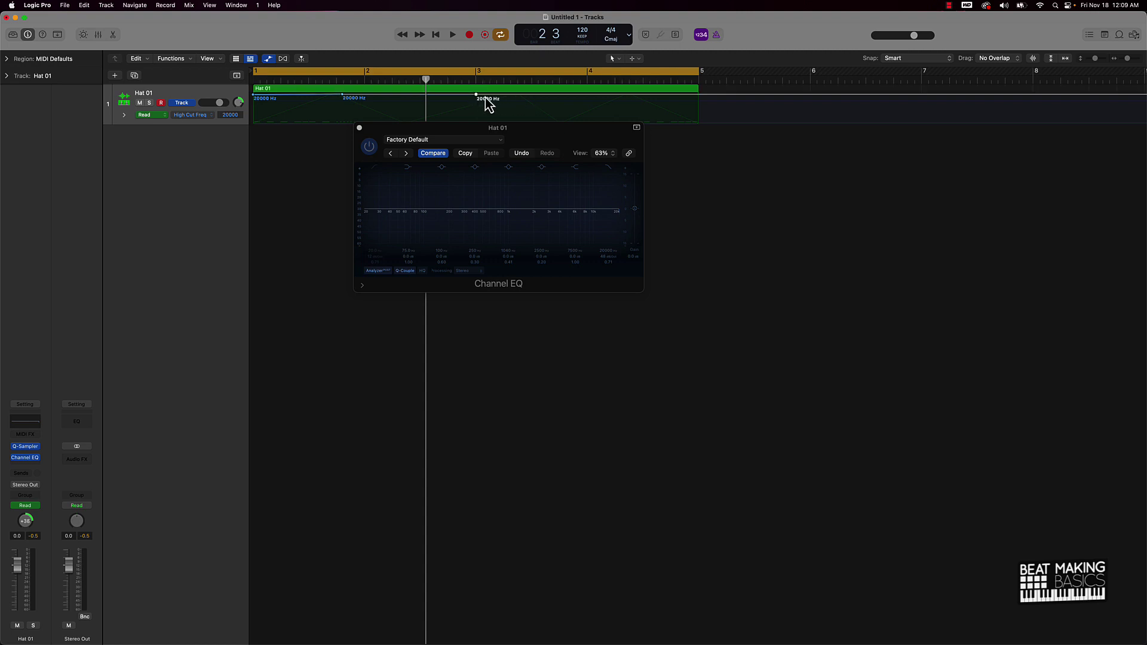
pyautogui.click(588, 95)
pyautogui.moveTo(588, 96); pyautogui.dragTo(685, 94)
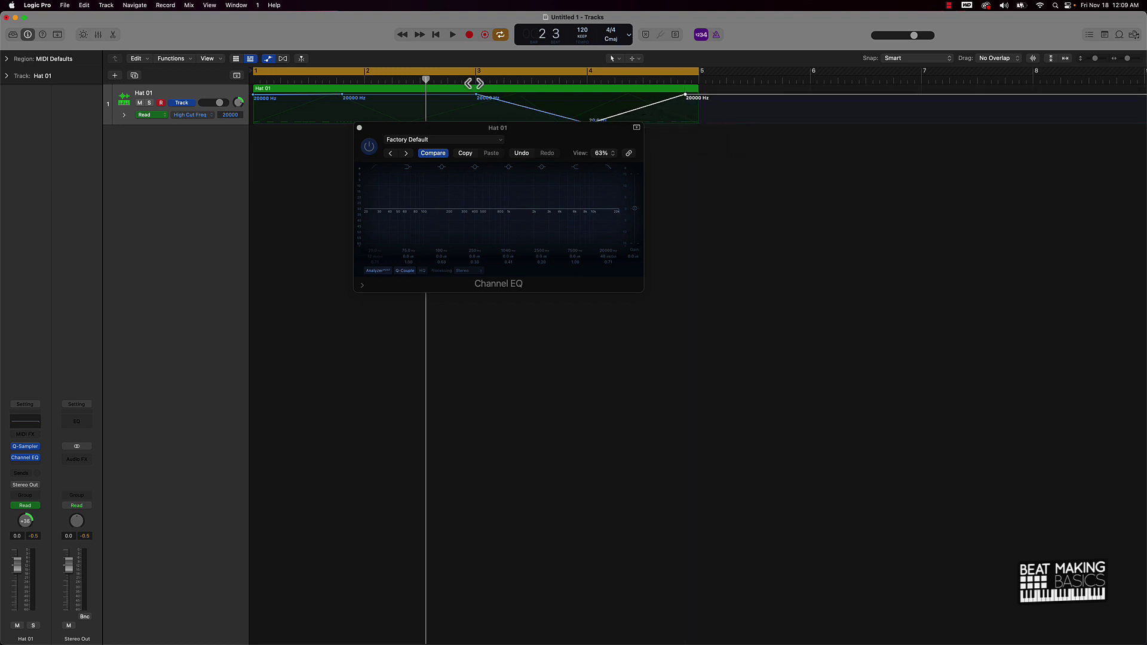
pyautogui.moveTo(343, 95); pyautogui.dragTo(342, 122)
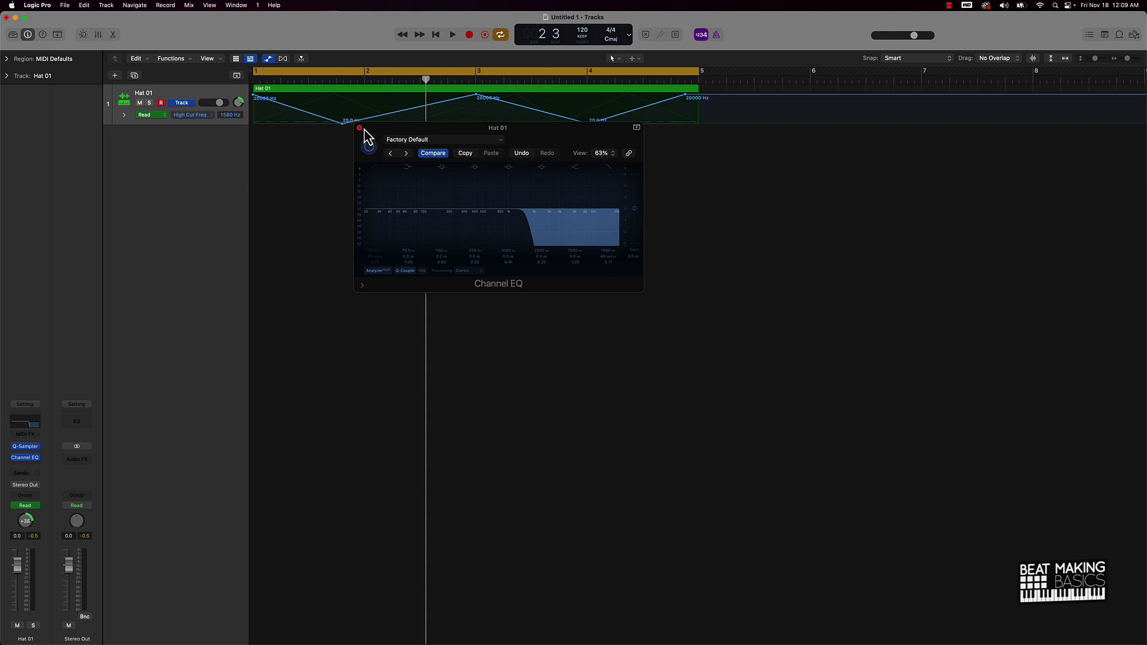
# - Audition the filter sweep and lift the bar 2 and bar 4 dips above 20 Hz
pyautogui.press('Return')
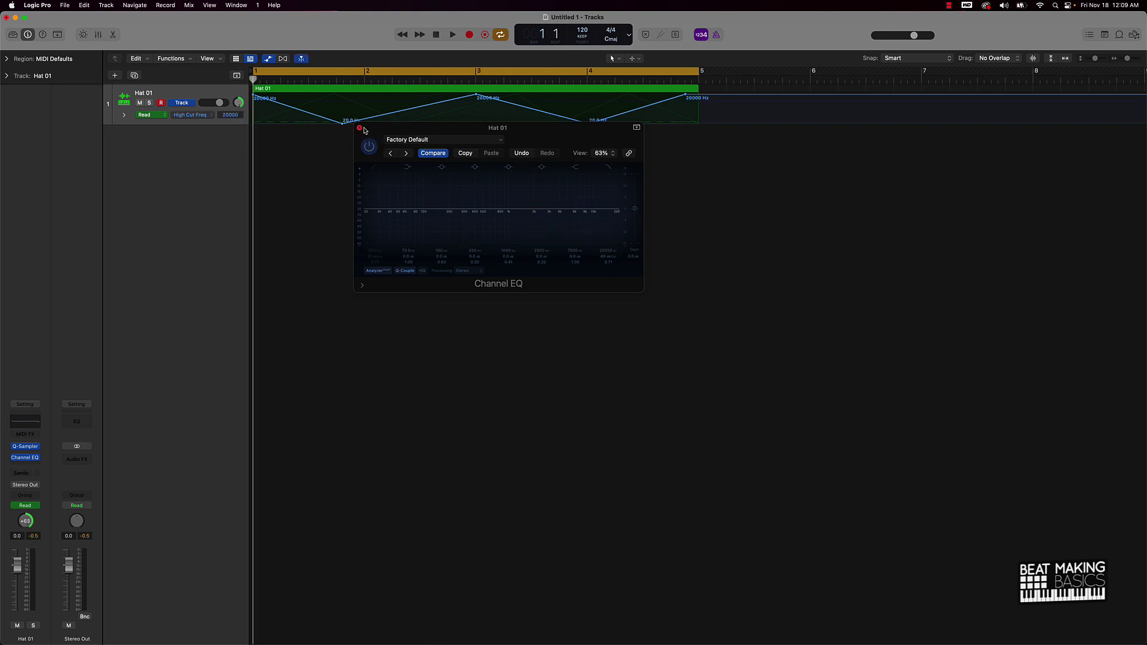
pyautogui.press('space')
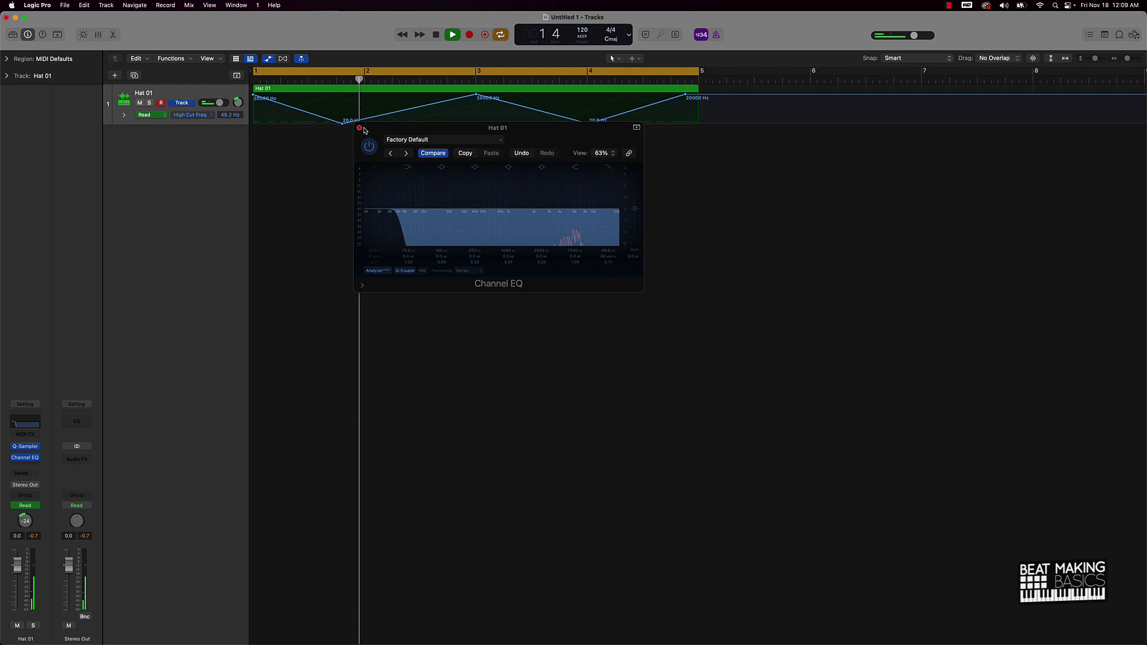
pyautogui.press('space')
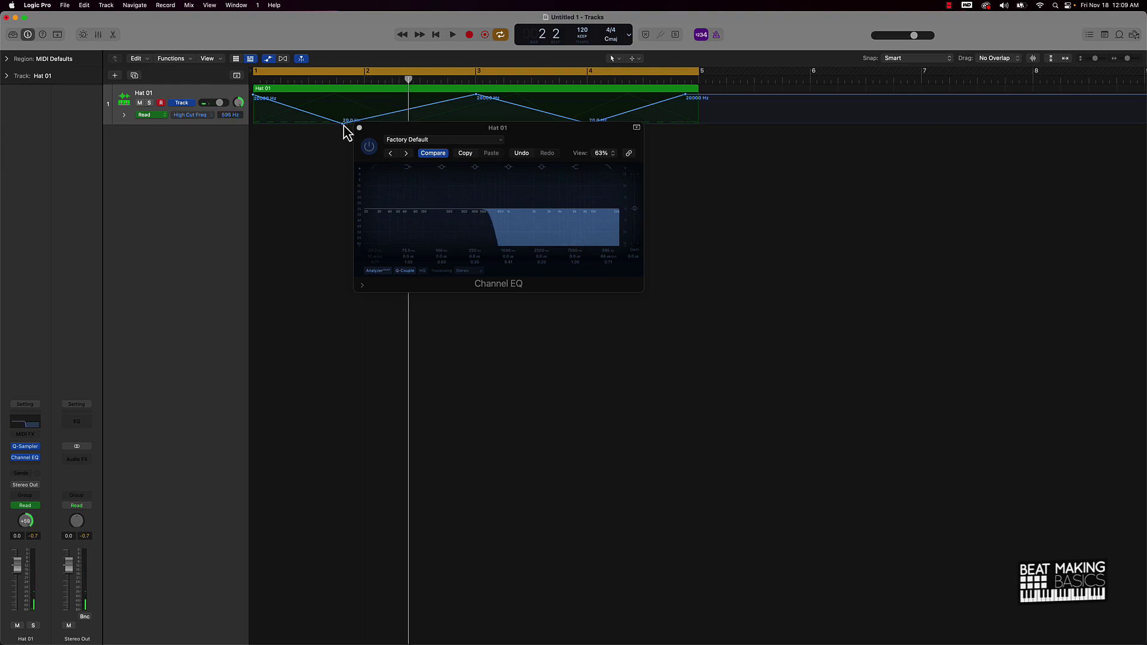
pyautogui.moveTo(342, 125); pyautogui.dragTo(343, 110)
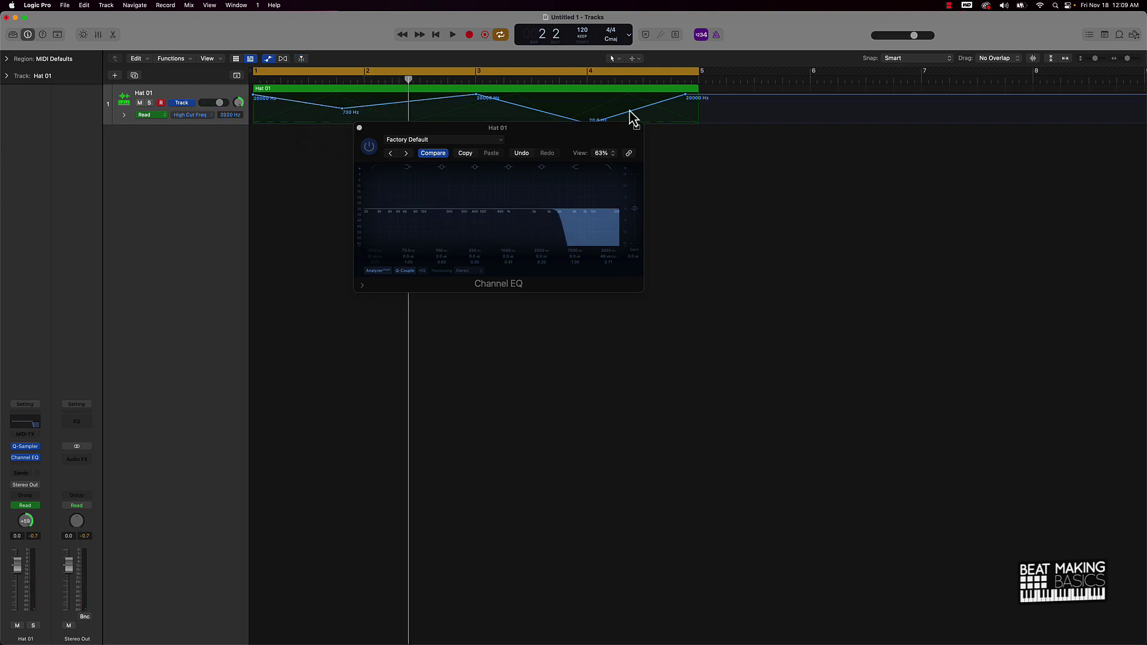
pyautogui.moveTo(588, 127); pyautogui.dragTo(580, 181)
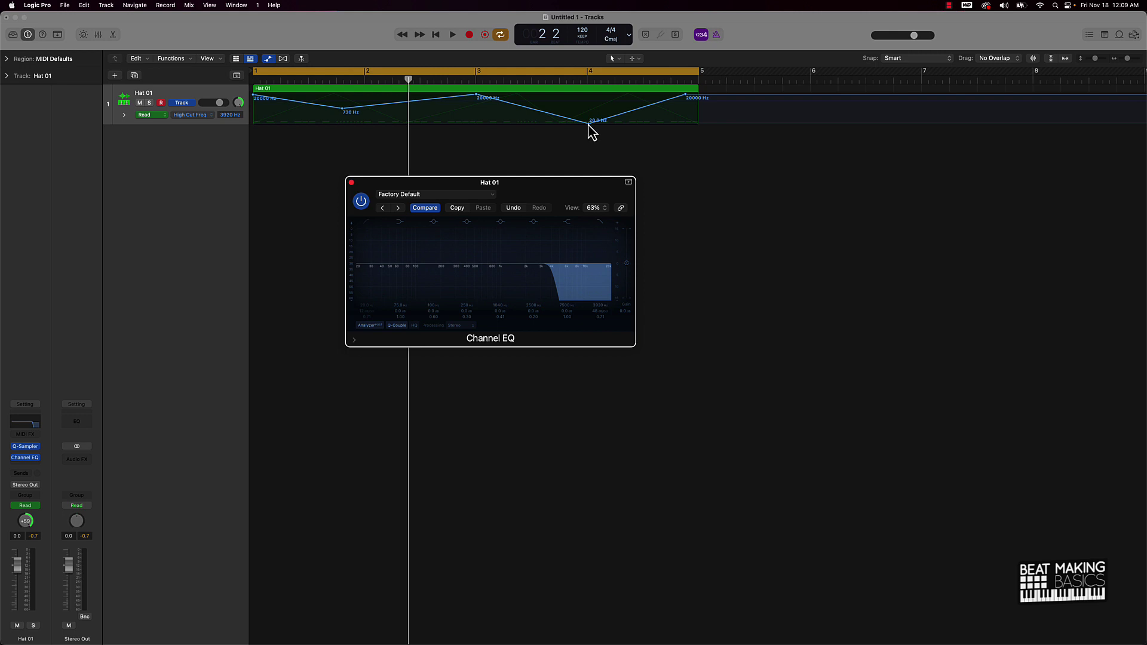
pyautogui.moveTo(589, 125); pyautogui.dragTo(585, 110)
pyautogui.press('space')
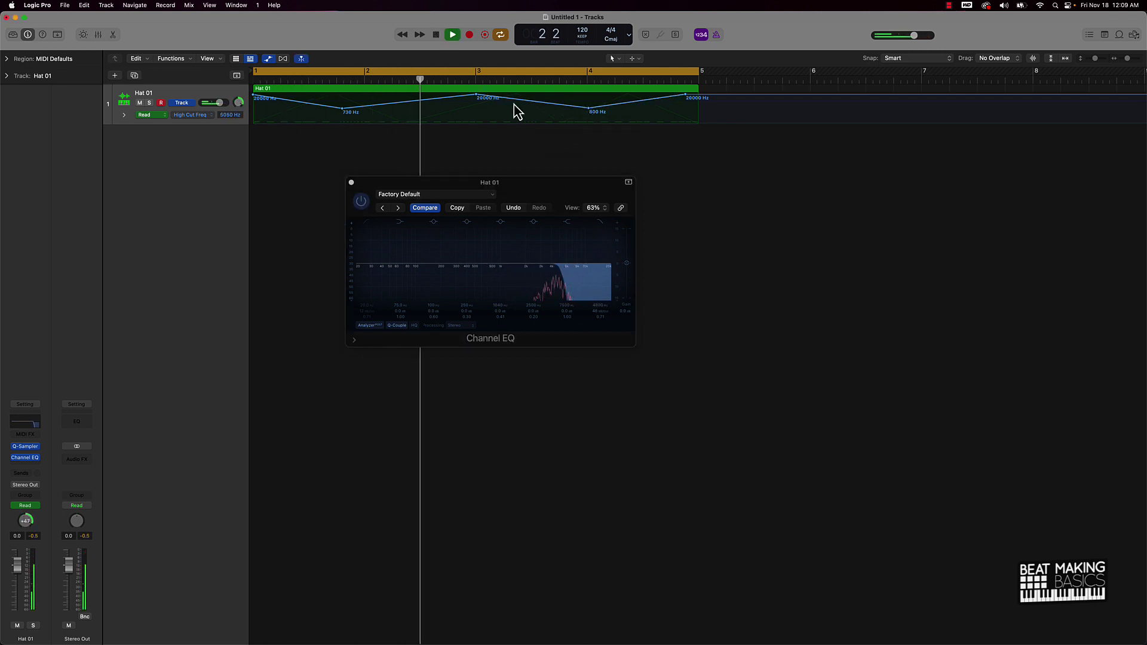
# - Set the dips to about 2520 Hz and 6350 Hz, extend the last point to the region end, hide automation
pyautogui.moveTo(342, 109); pyautogui.dragTo(342, 102)
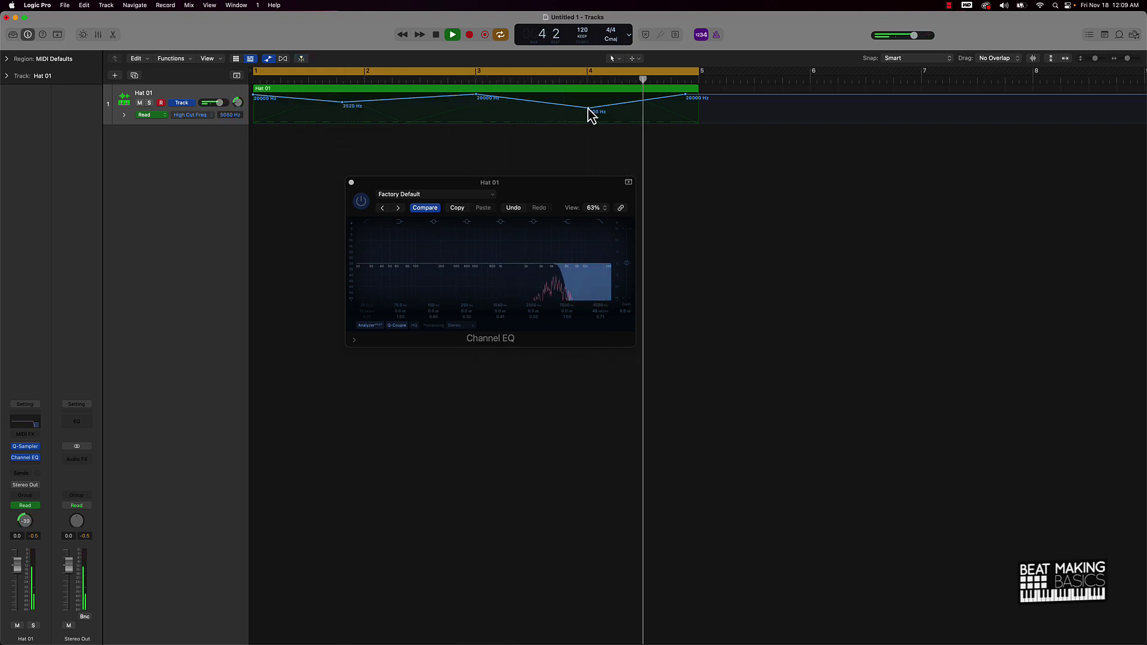
pyautogui.moveTo(588, 109); pyautogui.dragTo(589, 99)
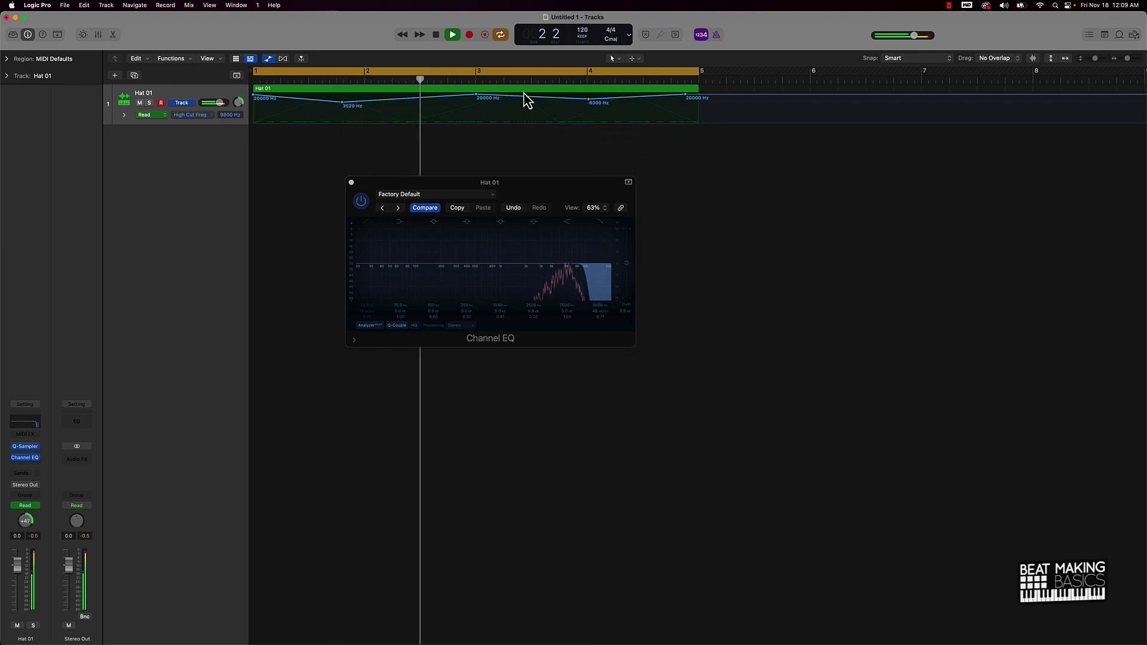
pyautogui.moveTo(589, 99); pyautogui.dragTo(589, 102)
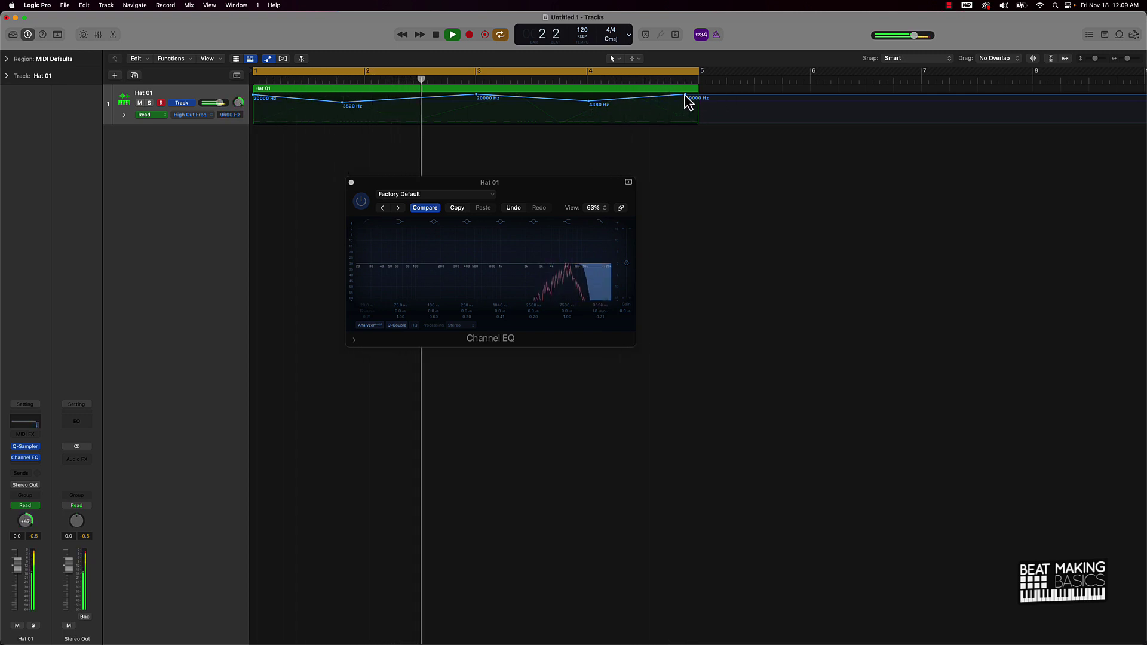
pyautogui.press('space')
pyautogui.moveTo(685, 95); pyautogui.dragTo(697, 94)
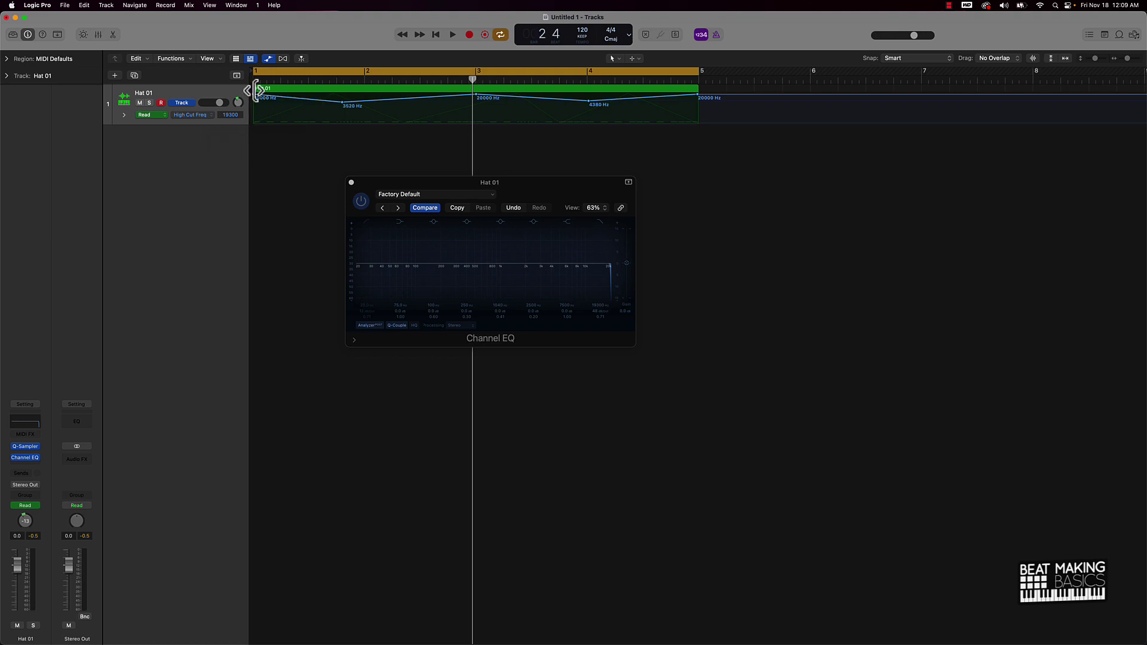
pyautogui.press('a')
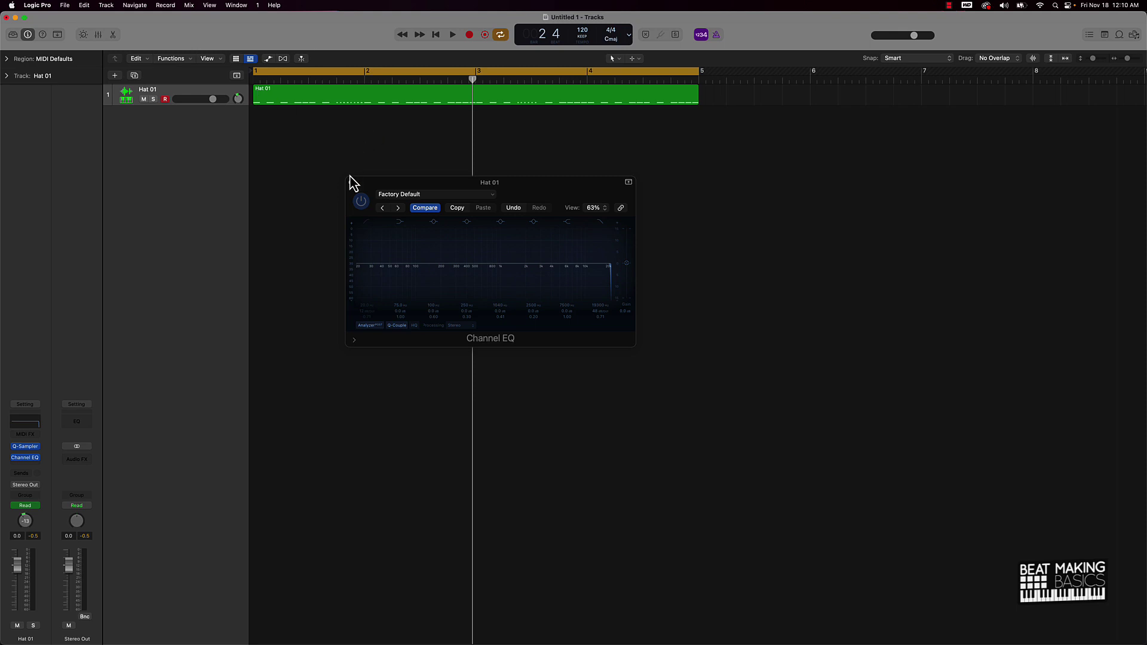
# - Close the Channel EQ and repeat the Hat 01 region once at bar 5, showing its automation
pyautogui.click(350, 180)
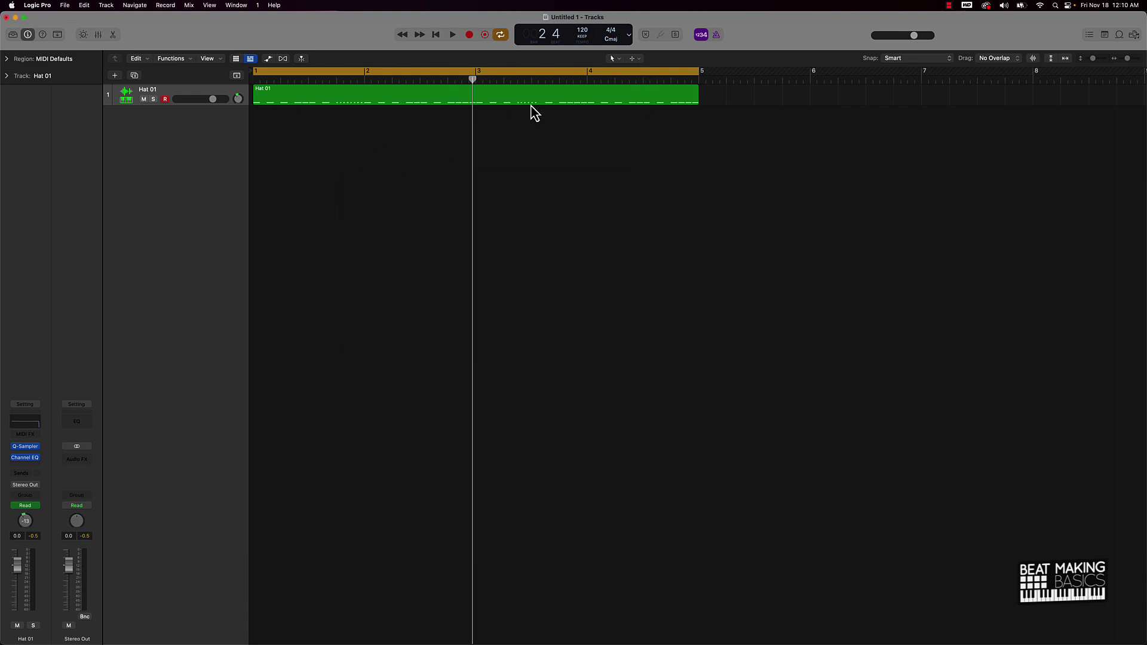
pyautogui.click(412, 94)
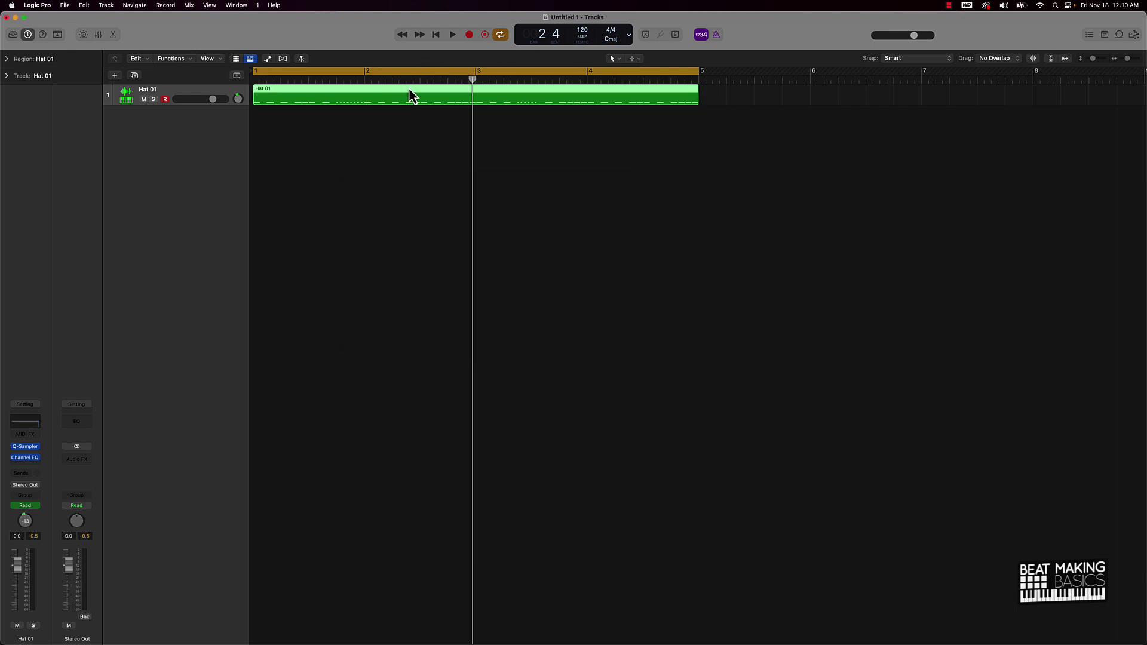
pyautogui.press('super+r')
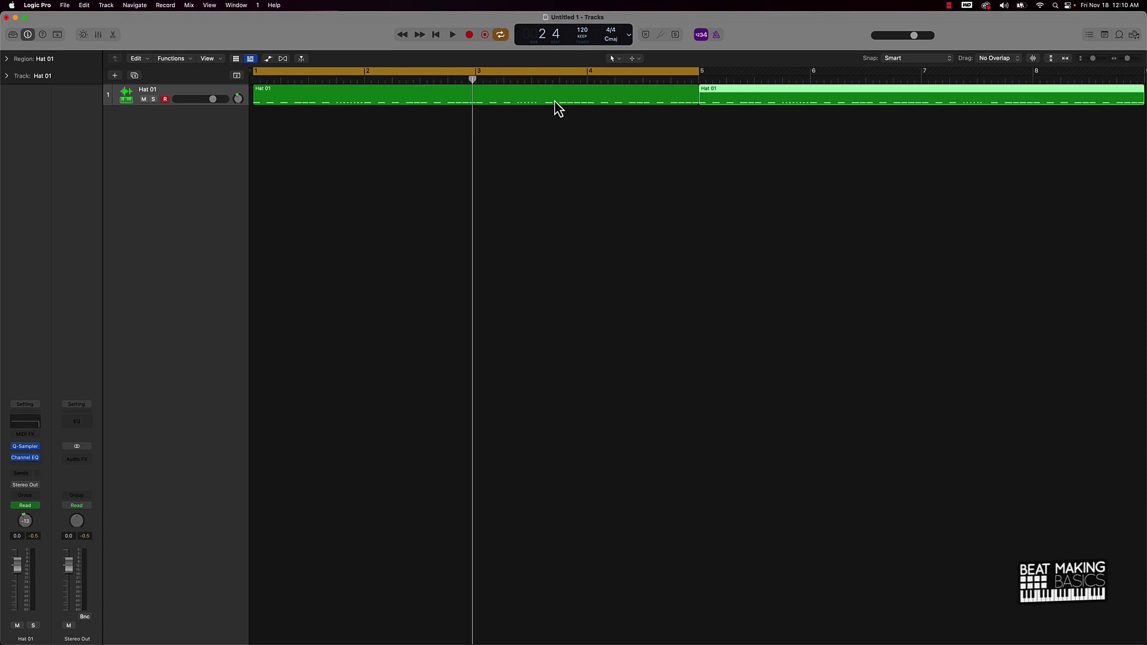
pyautogui.press('a')
pyautogui.hscroll(3, 888, 113)
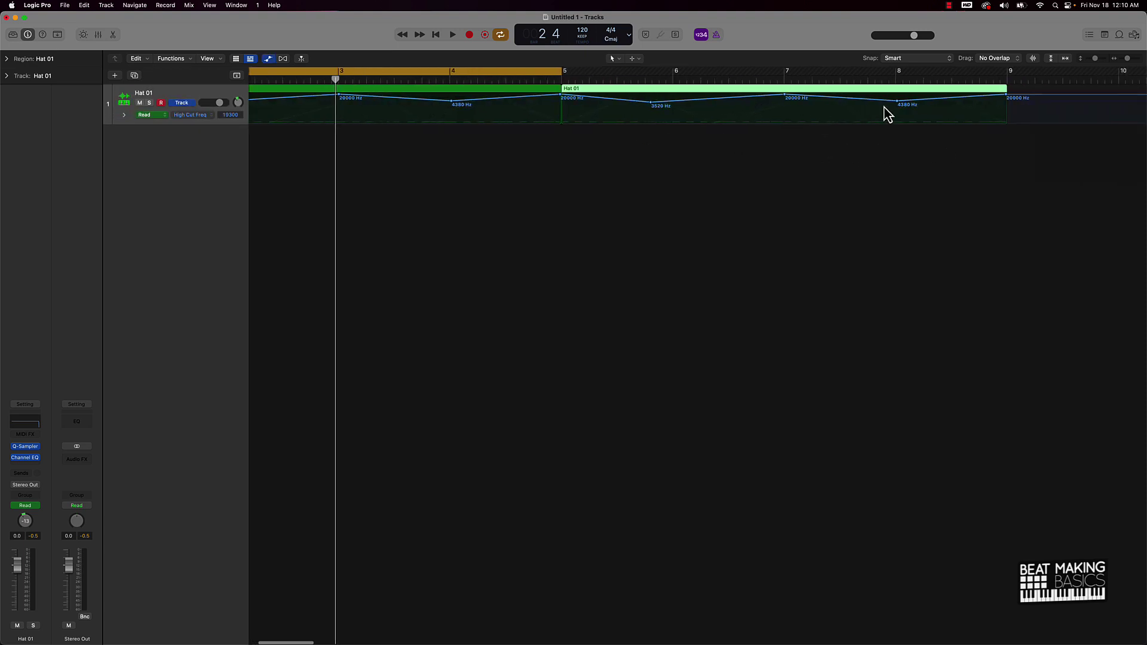
pyautogui.hscroll(1, 888, 113)
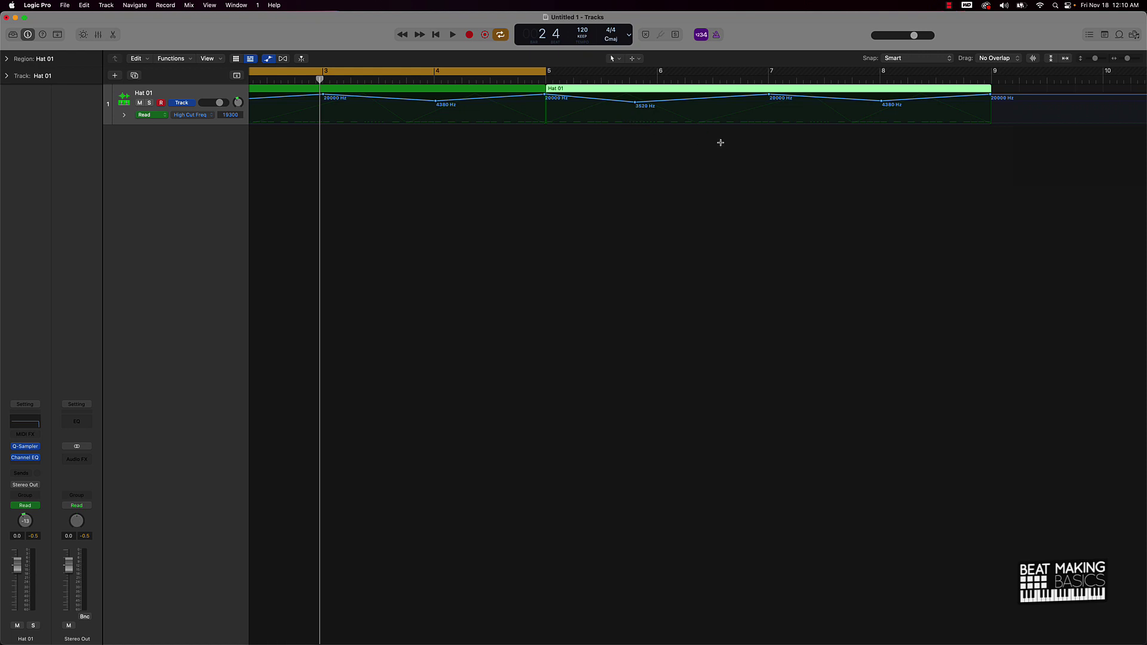
# - Add further Hat 01 copies at bars 9, 13 and beyond, then zoom out to view all five
pyautogui.press('super+r')
pyautogui.hscroll(10, 741, 143)
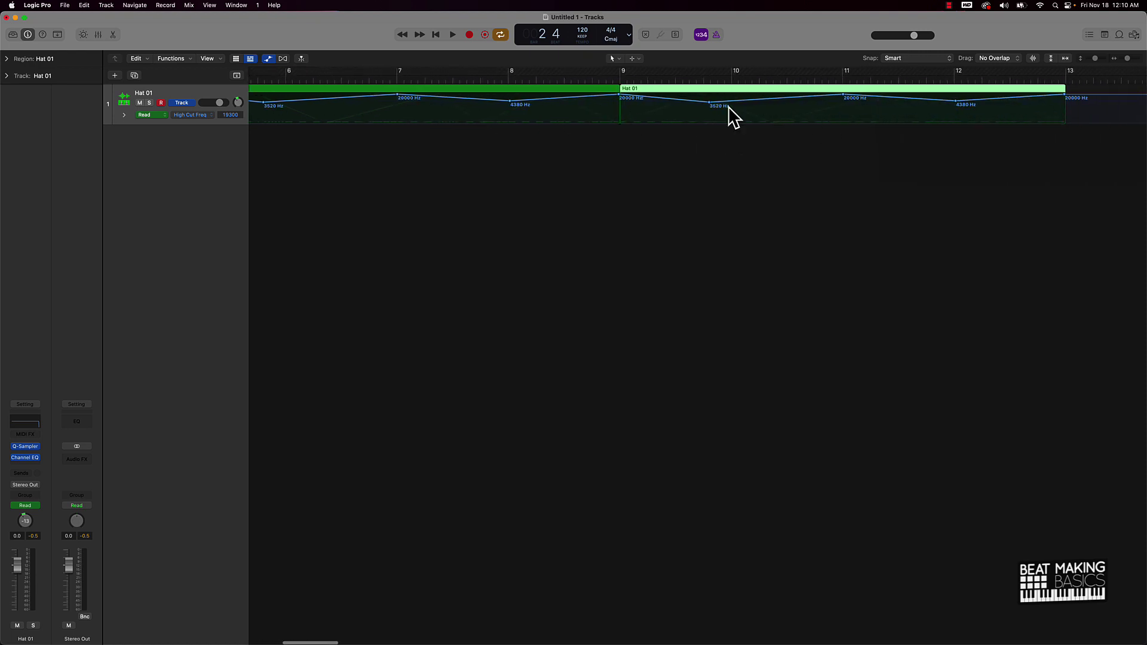
pyautogui.hscroll(7, 791, 119)
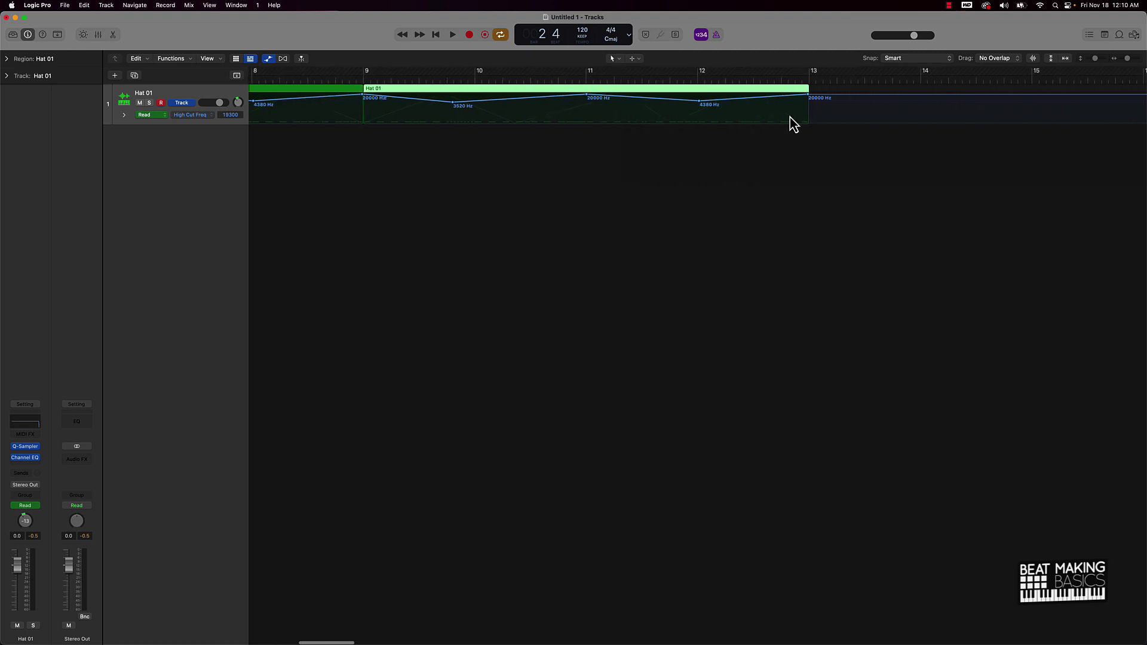
pyautogui.press('super+r')
pyautogui.press('shift+super+a')
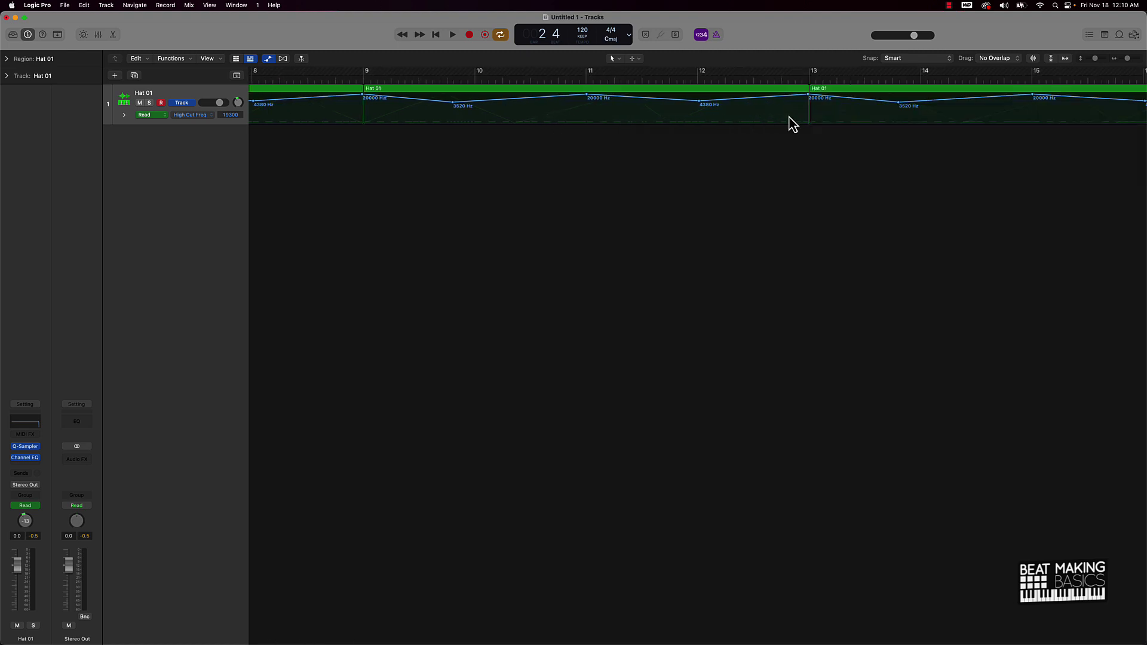
pyautogui.press('super+Left')
pyautogui.press('super+Left')
pyautogui.press('super+Left')
pyautogui.press('super+Left')
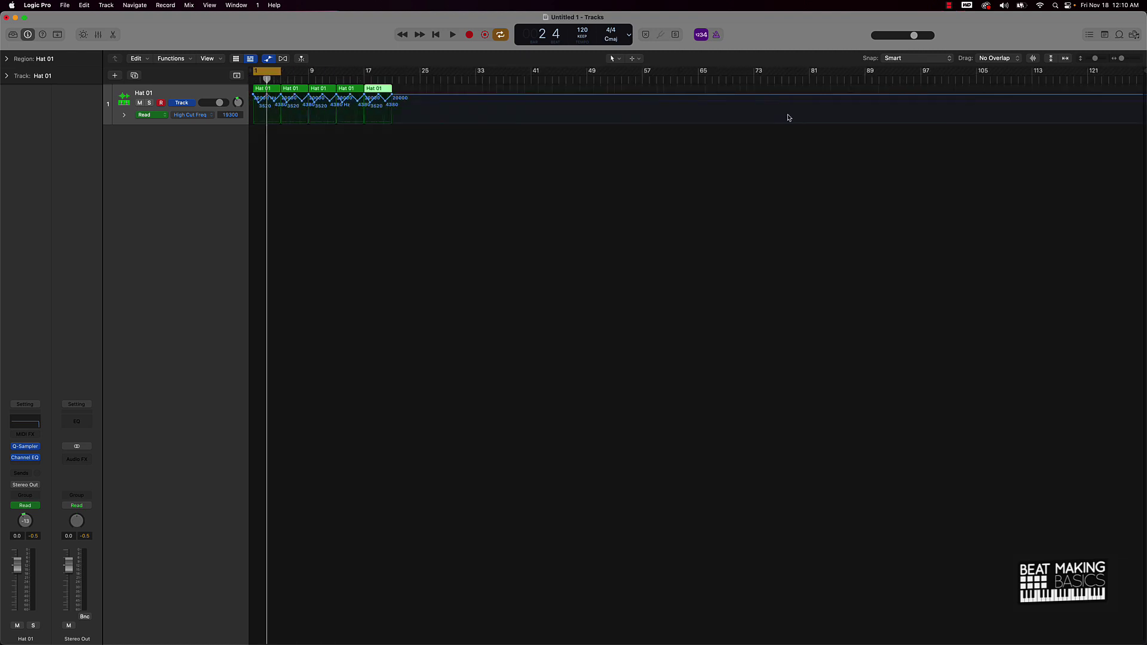
# - Deselect the last Hat 01 region and hide its High Cut automation lane
pyautogui.click(399, 145)
pyautogui.press('a')
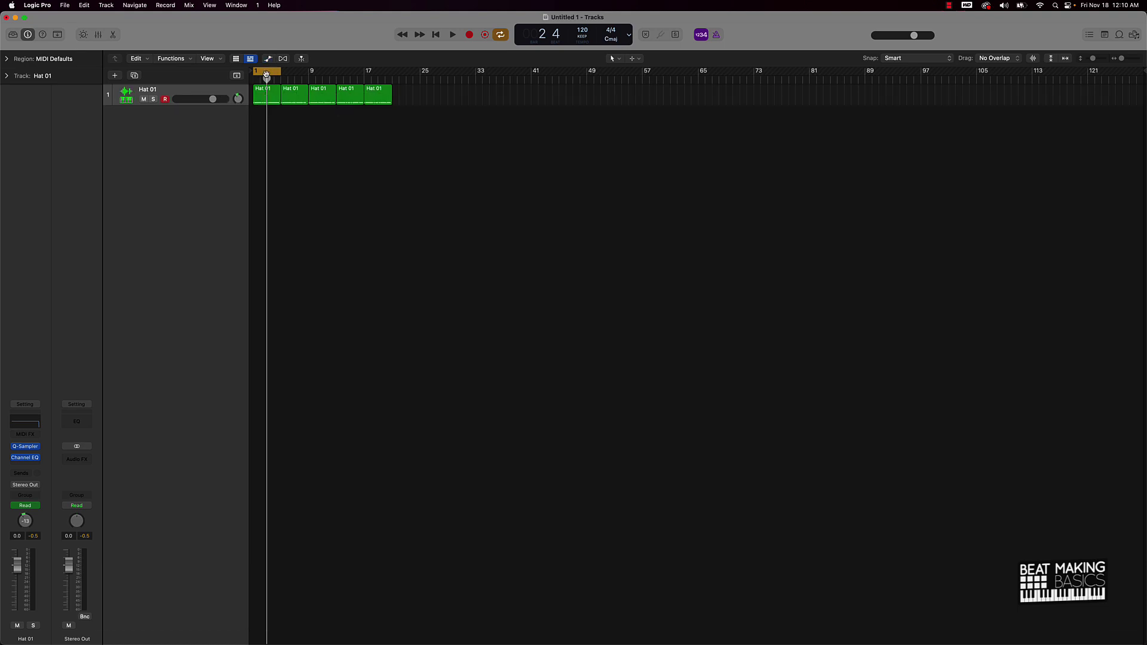